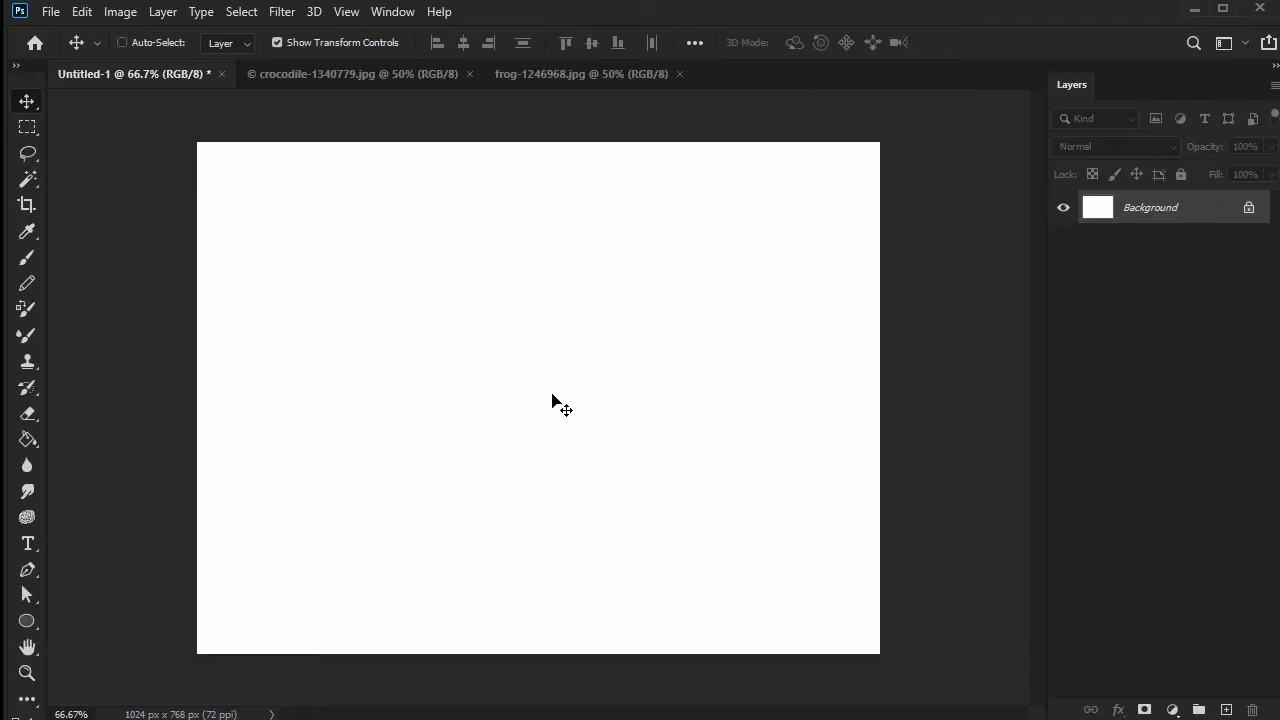
# Step: Copy the frog photo into Untitled-1 as Layer 1, scaled to 76% to fill the 1024 × 768 canvas
pyautogui.click(577, 78)
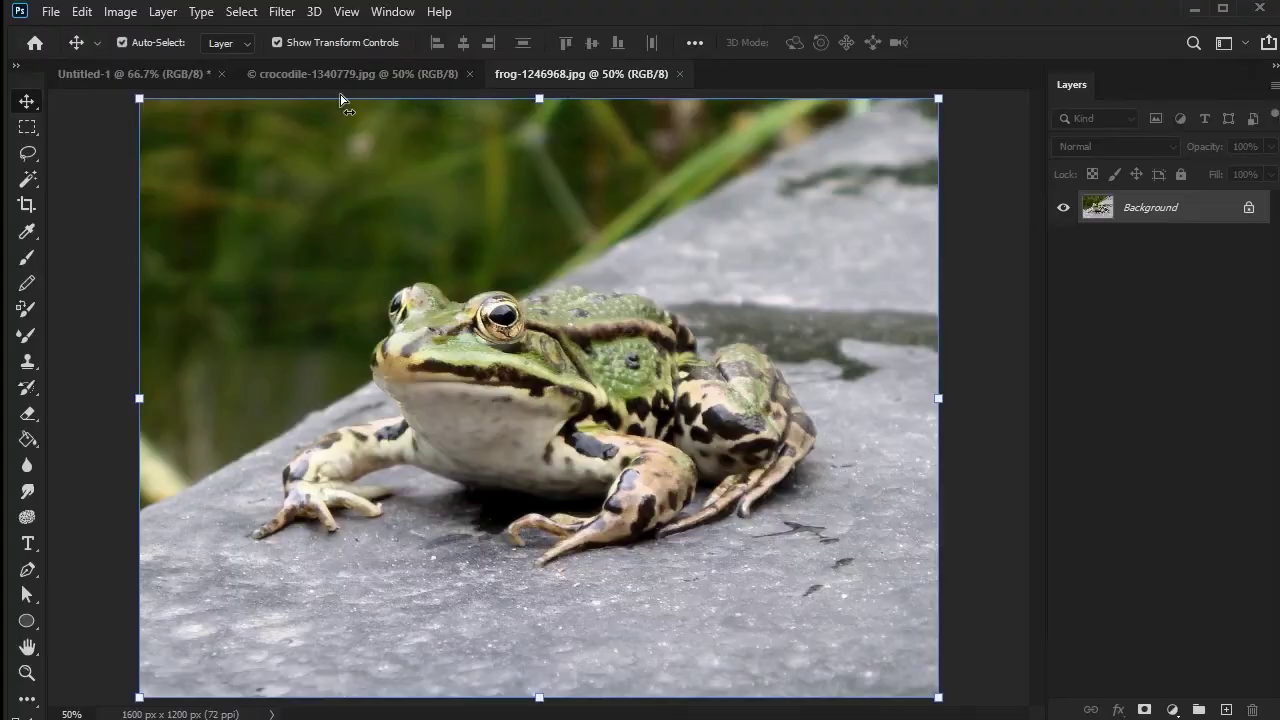
pyautogui.moveTo(142, 82); pyautogui.dragTo(646, 449)
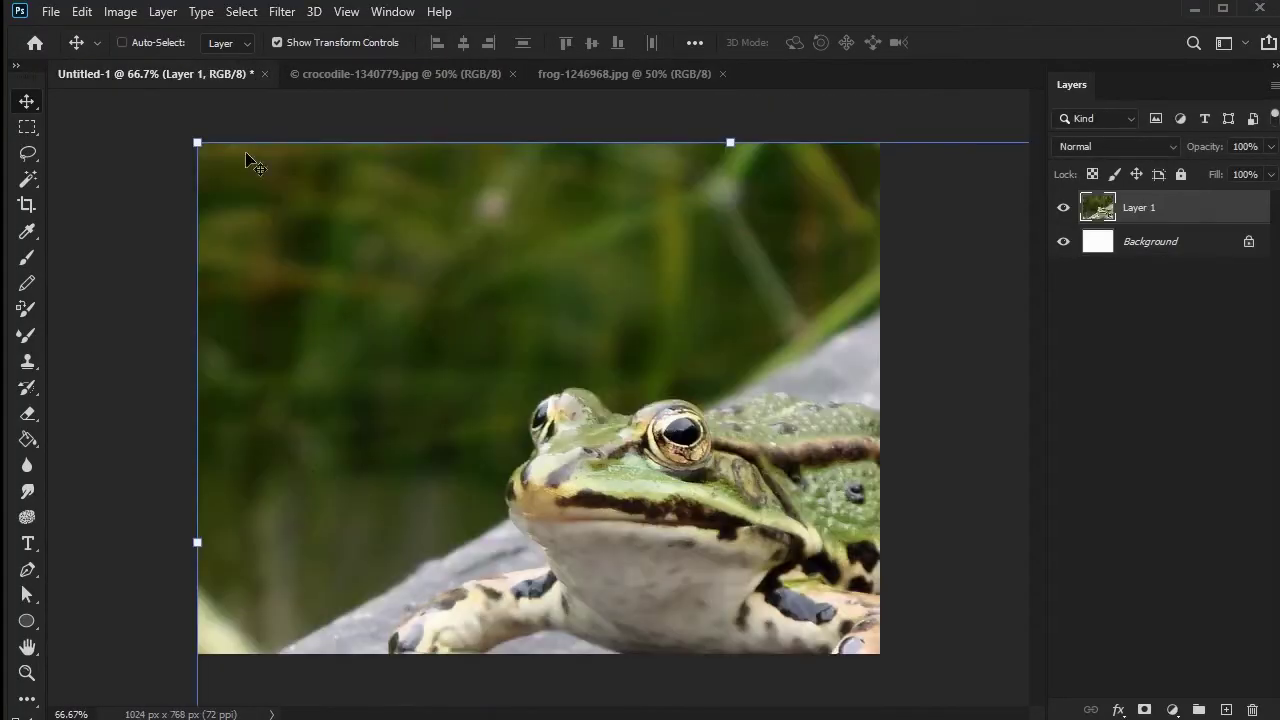
pyautogui.moveTo(215, 155); pyautogui.dragTo(451, 334)
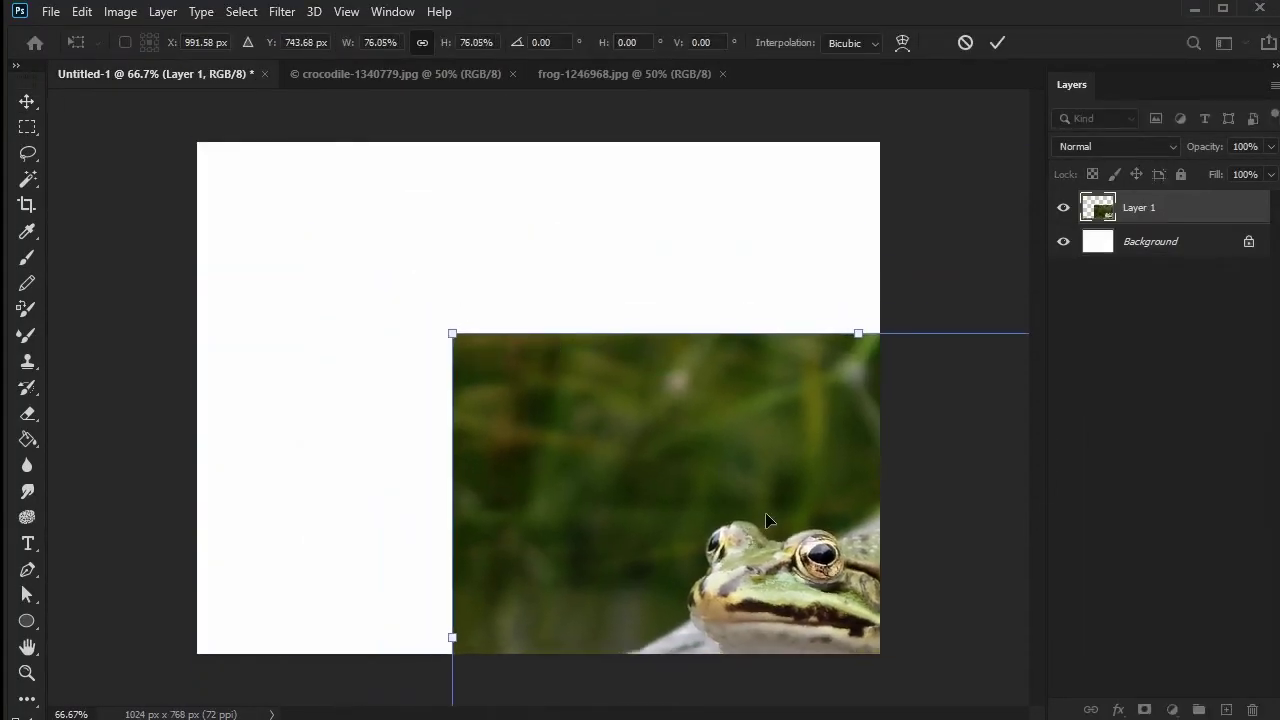
pyautogui.moveTo(740, 506); pyautogui.dragTo(449, 288)
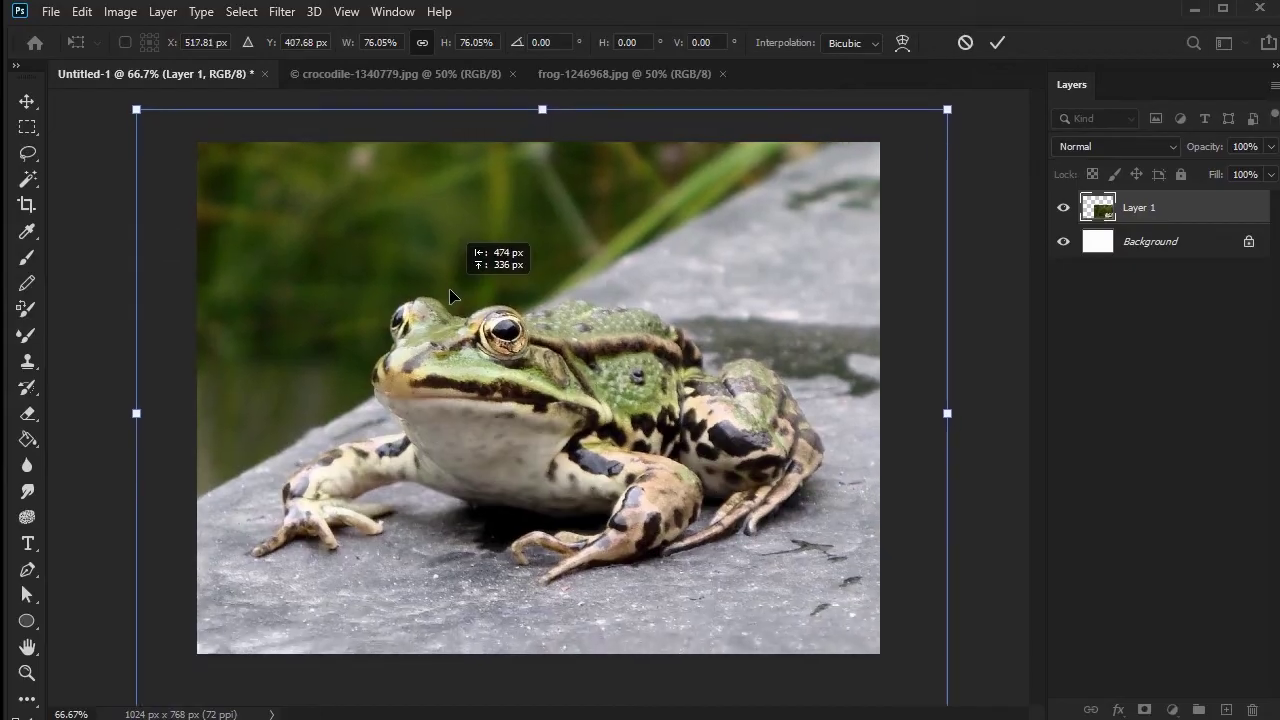
pyautogui.press('Return')
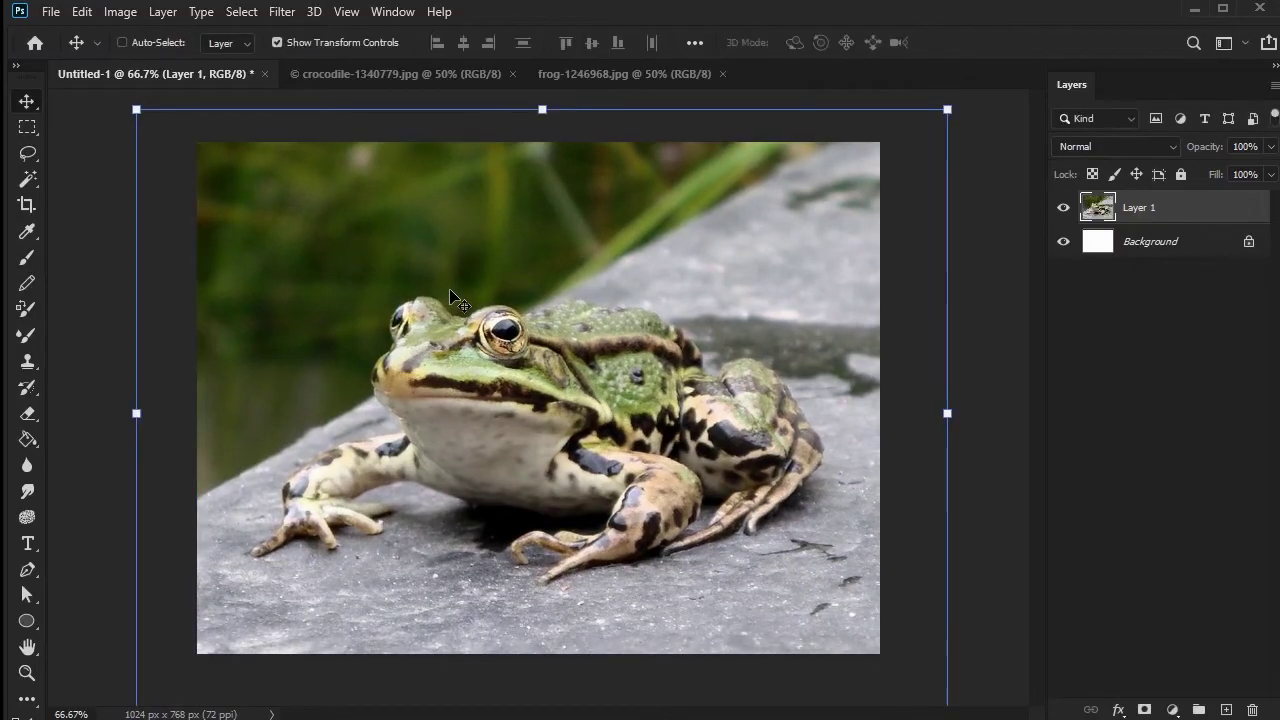
# Step: Copy the crocodile photo into Untitled-1 as Layer 2, scaled to about 59% over the frog
pyautogui.click(397, 78)
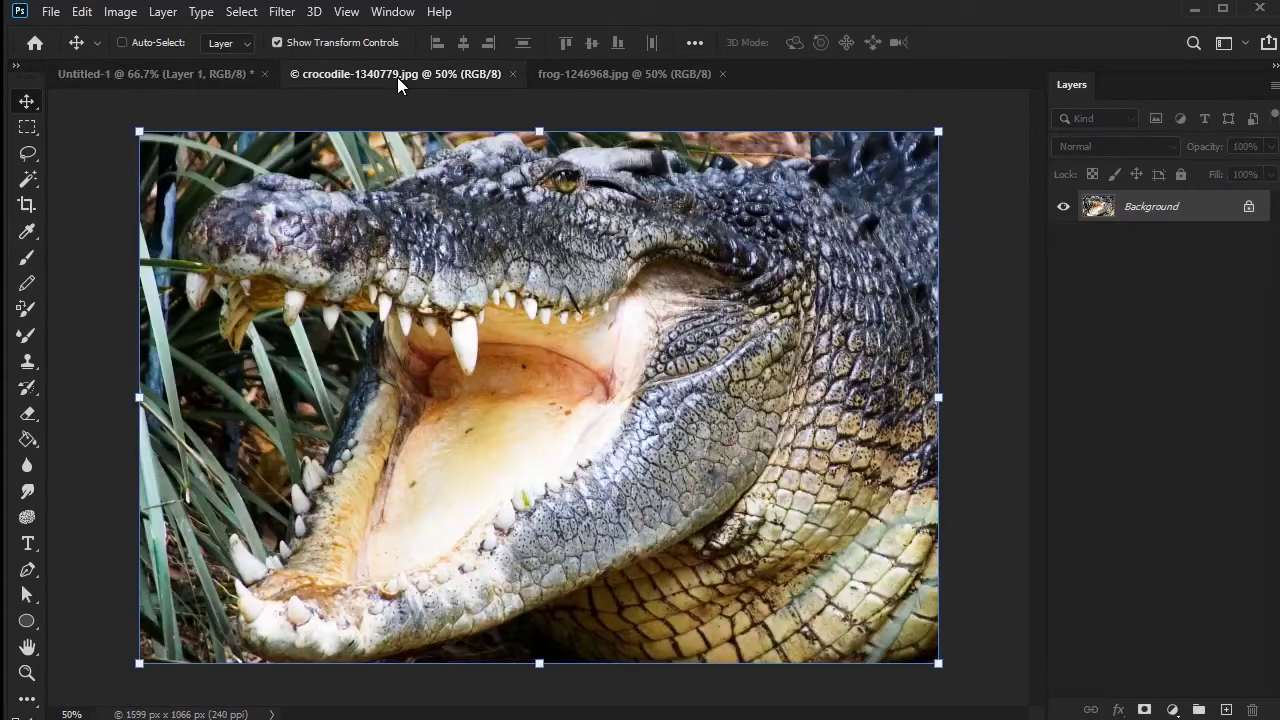
pyautogui.moveTo(194, 83); pyautogui.dragTo(479, 312)
pyautogui.moveTo(197, 143); pyautogui.dragTo(581, 399)
pyautogui.moveTo(752, 537); pyautogui.dragTo(397, 308)
pyautogui.moveTo(907, 170); pyautogui.dragTo(852, 206)
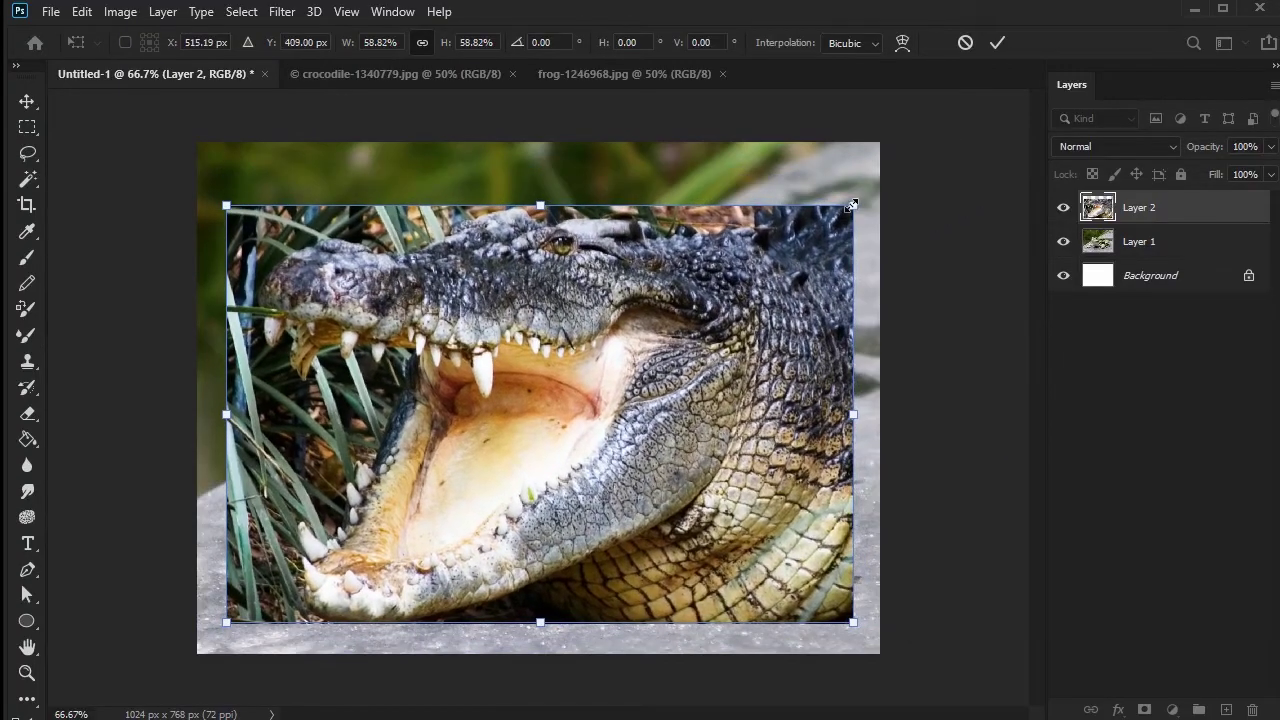
pyautogui.press('Return')
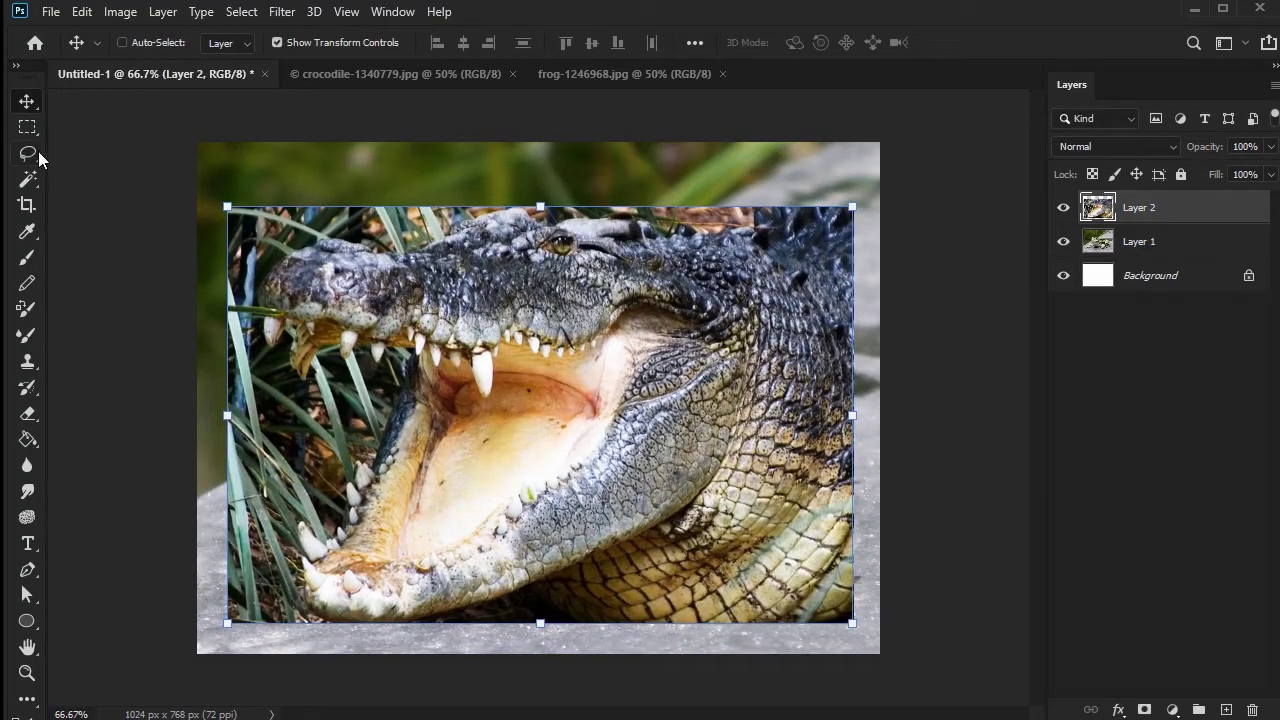
pyautogui.click(34, 153)
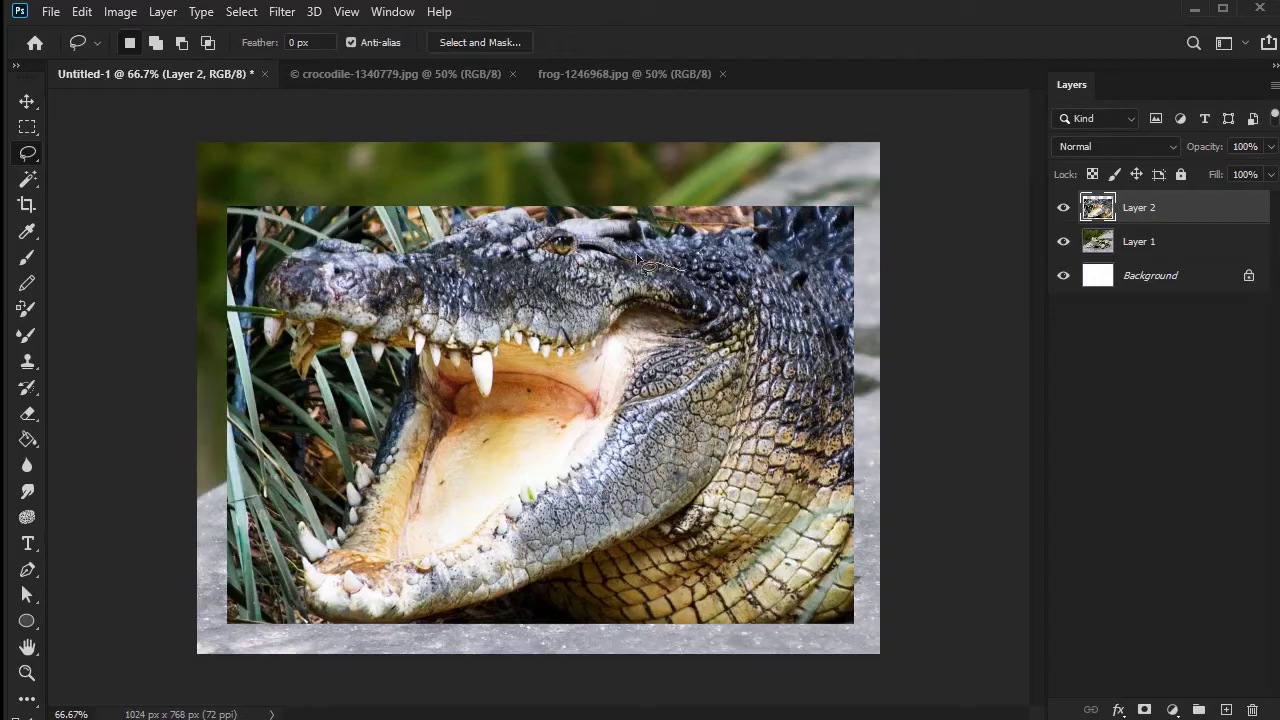
# Step: Lasso the crocodile's open-jawed head onto its own layer and delete the full crocodile layer
pyautogui.moveTo(637, 258)
pyautogui.mouseDown()
pyautogui.moveTo(551, 212)
pyautogui.moveTo(497, 204)
pyautogui.moveTo(406, 239)
pyautogui.moveTo(297, 243)
pyautogui.moveTo(264, 266)
pyautogui.moveTo(256, 350)
pyautogui.moveTo(284, 382)
pyautogui.moveTo(301, 392)
pyautogui.moveTo(331, 362)
pyautogui.moveTo(389, 371)
pyautogui.moveTo(368, 432)
pyautogui.moveTo(341, 460)
pyautogui.moveTo(333, 510)
pyautogui.moveTo(286, 515)
pyautogui.moveTo(284, 597)
pyautogui.moveTo(303, 622)
pyautogui.moveTo(348, 634)
pyautogui.moveTo(472, 628)
pyautogui.moveTo(588, 592)
pyautogui.moveTo(702, 524)
pyautogui.moveTo(768, 385)
pyautogui.moveTo(754, 322)
pyautogui.moveTo(690, 276)
pyautogui.mouseUp()
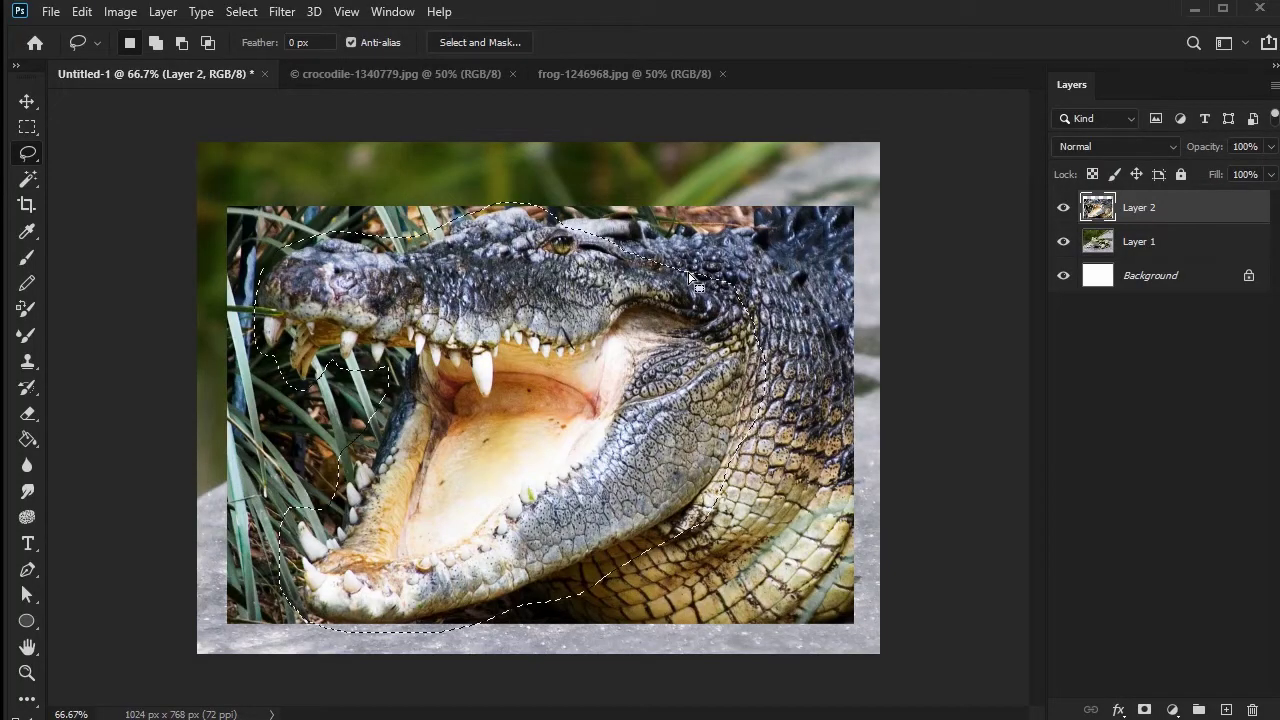
pyautogui.press('Delete')
pyautogui.hotkey('ctrl', 'd')
pyautogui.moveTo(1191, 214)
pyautogui.mouseDown()
pyautogui.moveTo(1236, 708)
pyautogui.moveTo(1252, 709)
pyautogui.mouseUp()
pyautogui.hotkey('ctrl', 'v')
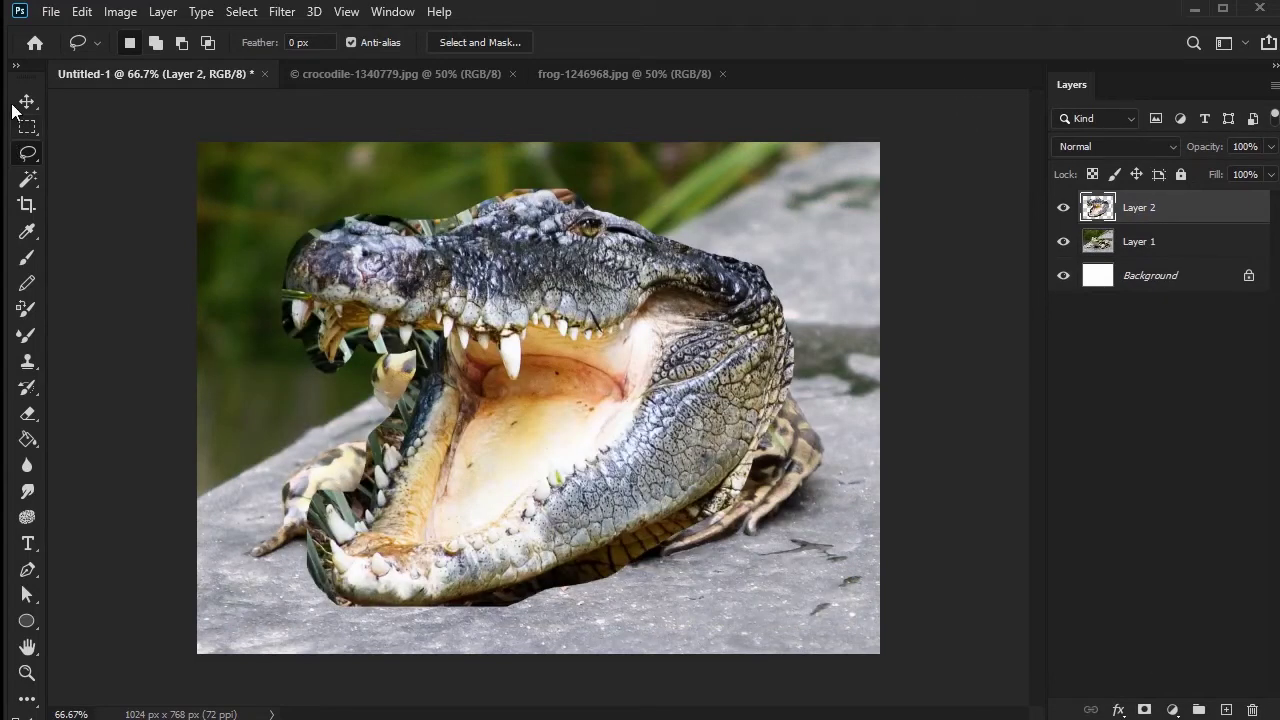
pyautogui.click(27, 101)
# Step: Drop the crocodile head to 68% opacity, then shrink and fit it over the frog's head
pyautogui.click(1270, 147)
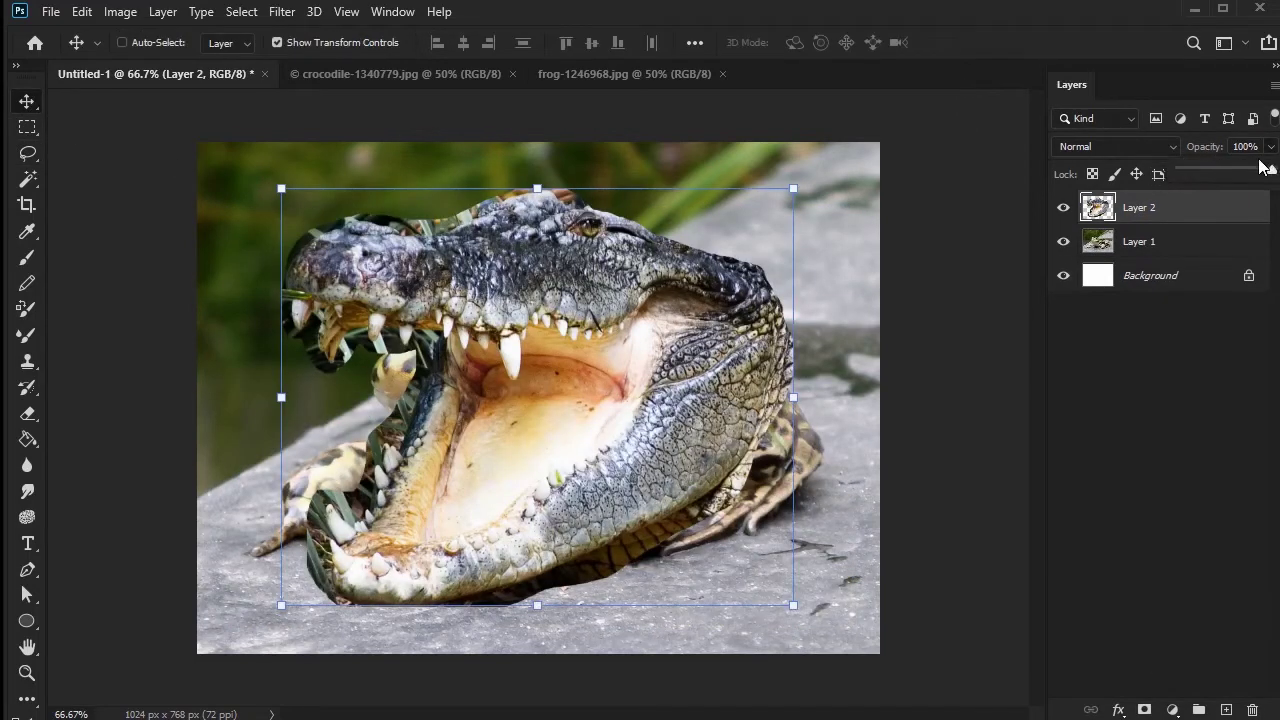
pyautogui.moveTo(1262, 167); pyautogui.dragTo(1243, 170)
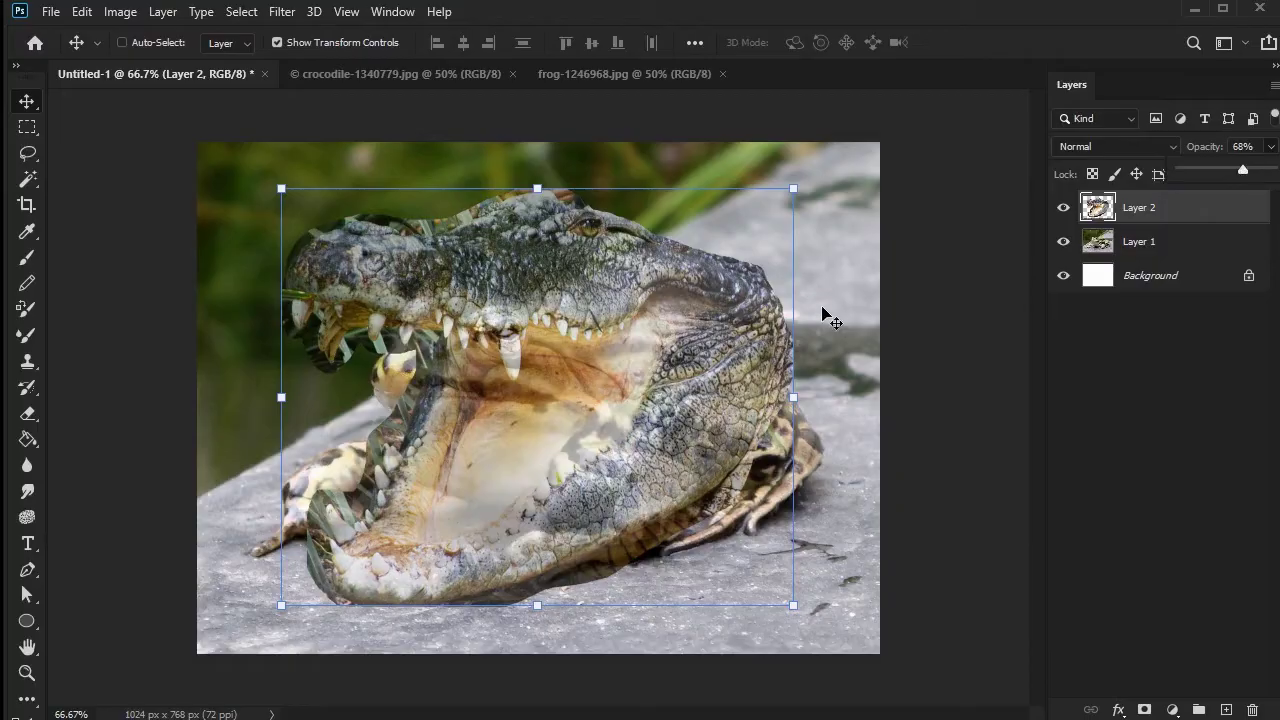
pyautogui.moveTo(793, 188); pyautogui.dragTo(612, 337)
pyautogui.moveTo(476, 426); pyautogui.dragTo(462, 396)
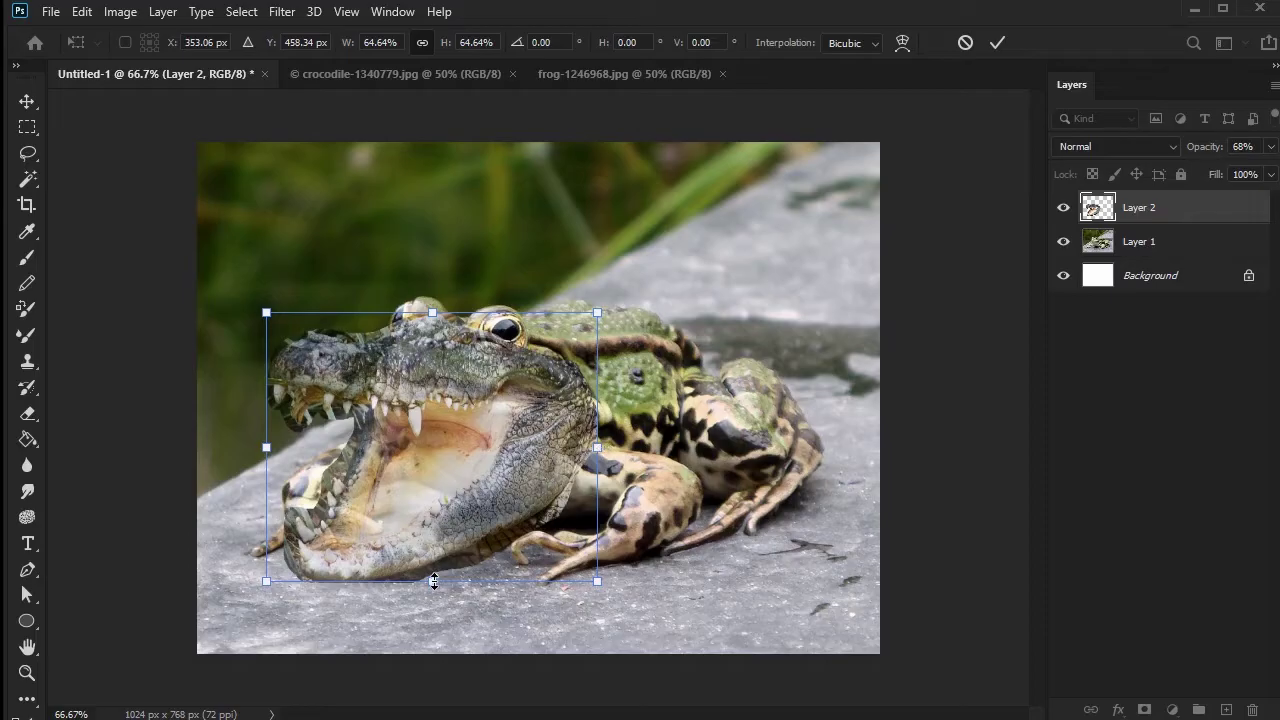
pyautogui.moveTo(433, 580); pyautogui.dragTo(433, 553)
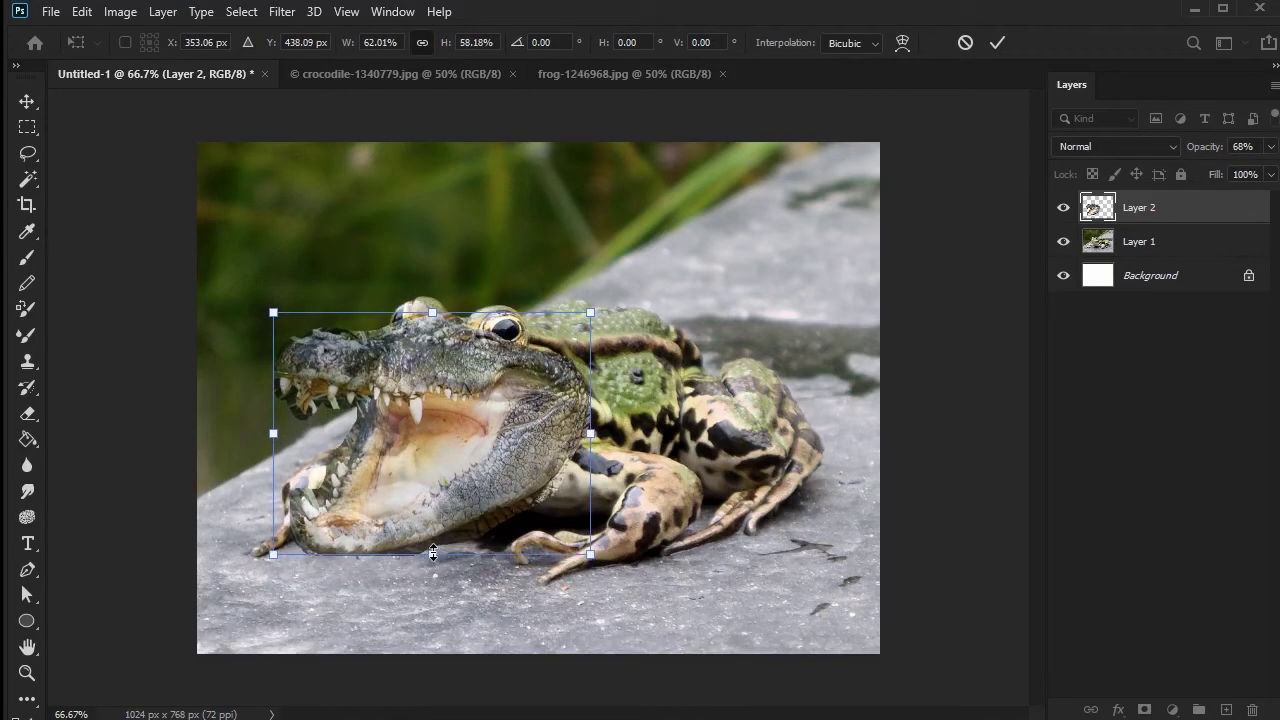
pyautogui.moveTo(434, 365); pyautogui.dragTo(439, 368)
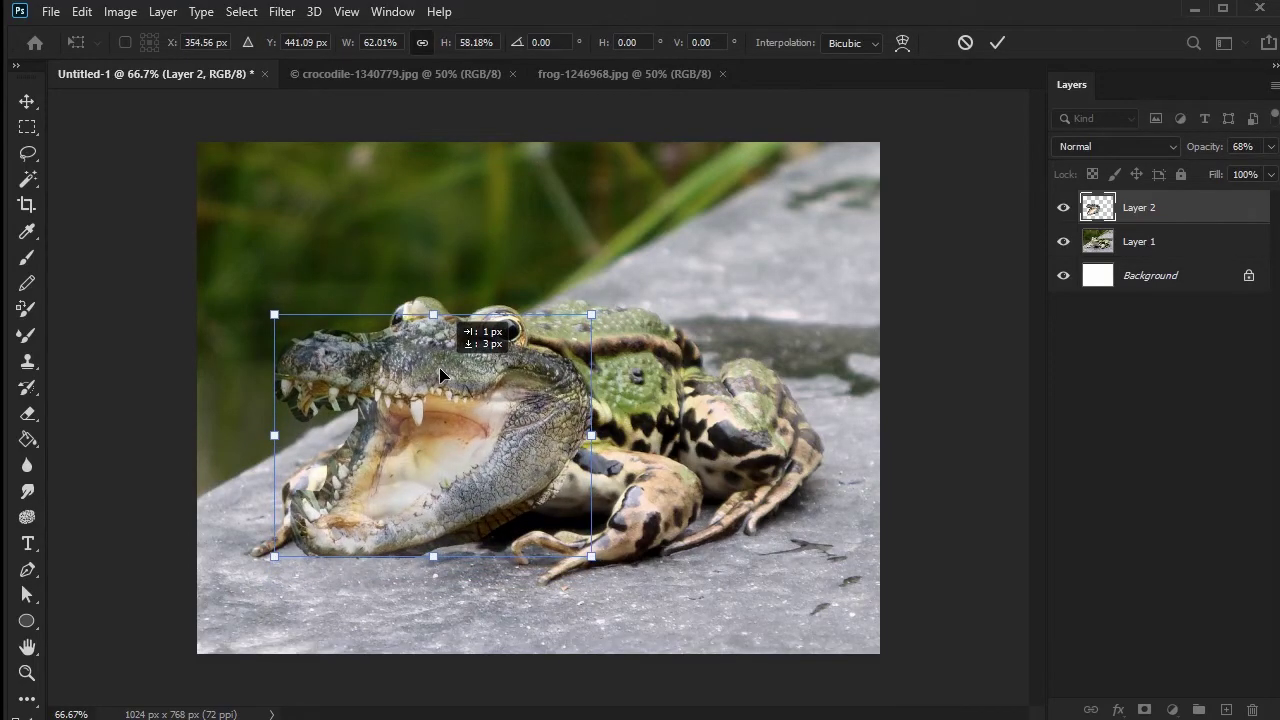
pyautogui.moveTo(591, 435); pyautogui.dragTo(545, 434)
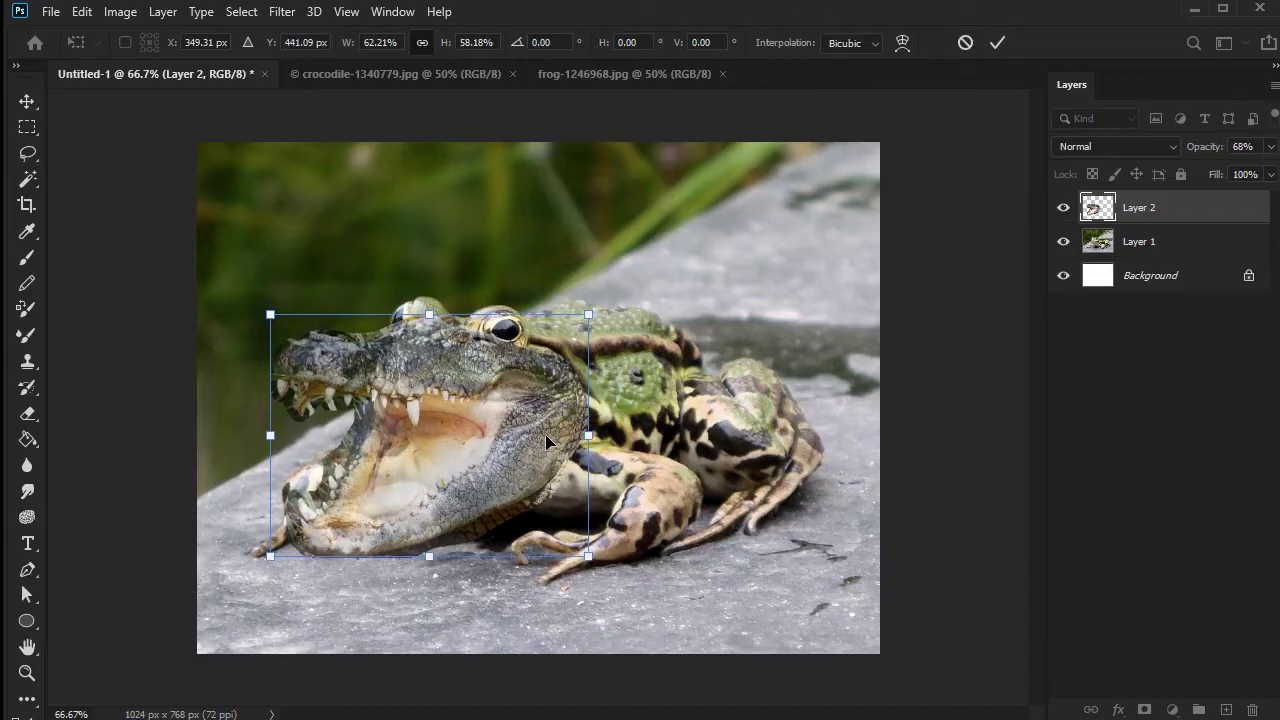
pyautogui.press('Return')
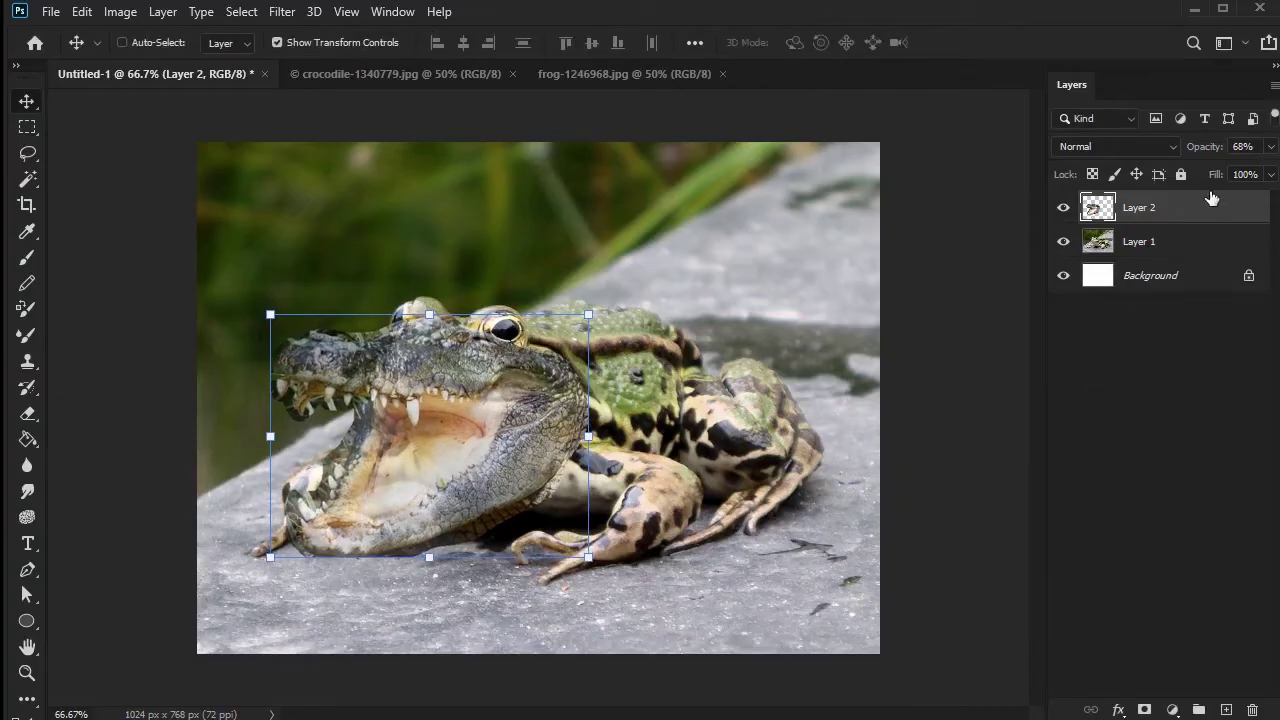
pyautogui.click(1272, 147)
# Step: Restore the head to 100% opacity and erase dark fringes along the jaw edges at brush size 15
pyautogui.moveTo(1241, 170); pyautogui.dragTo(1271, 170)
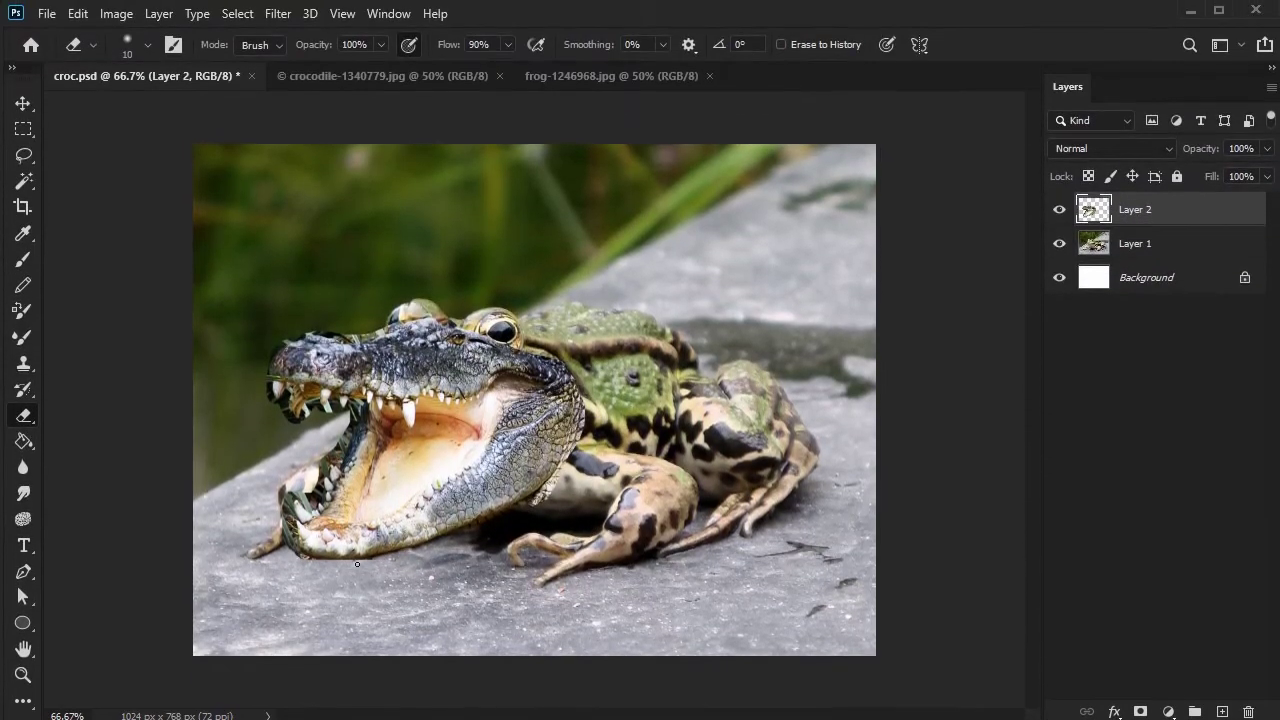
pyautogui.moveTo(357, 564); pyautogui.dragTo(433, 544)
pyautogui.press(']')
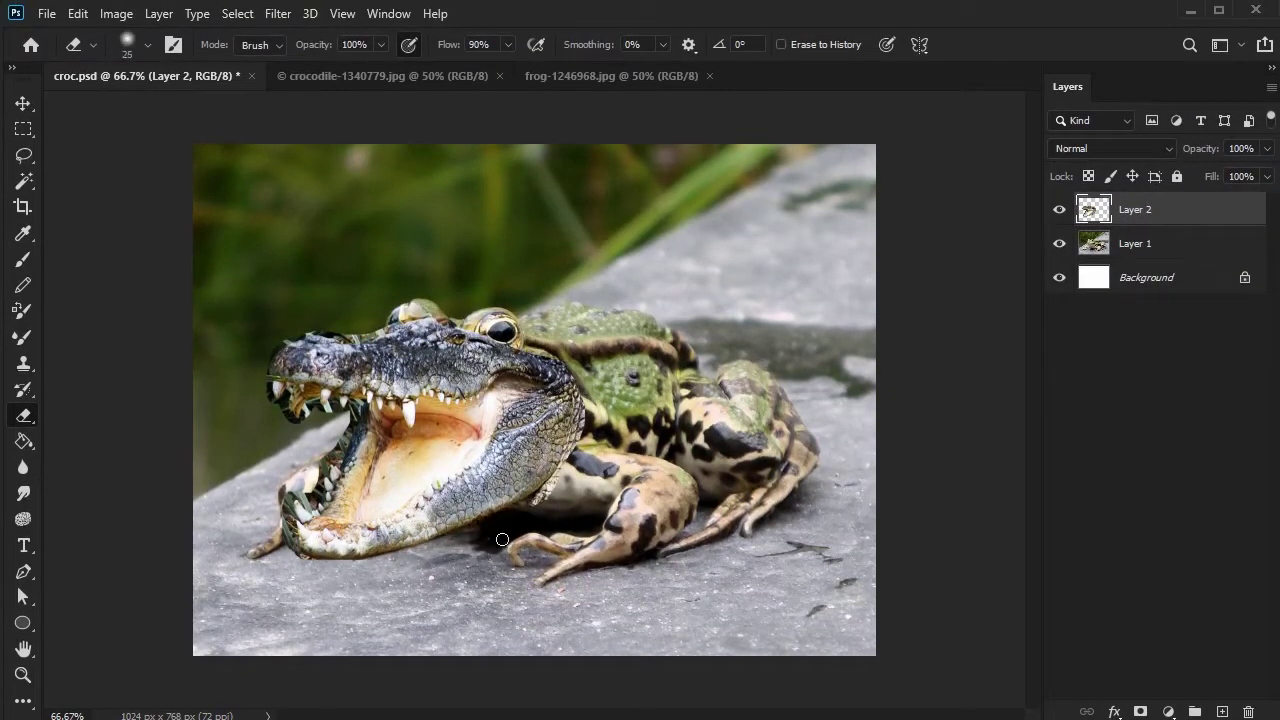
pyautogui.moveTo(564, 465); pyautogui.dragTo(584, 390)
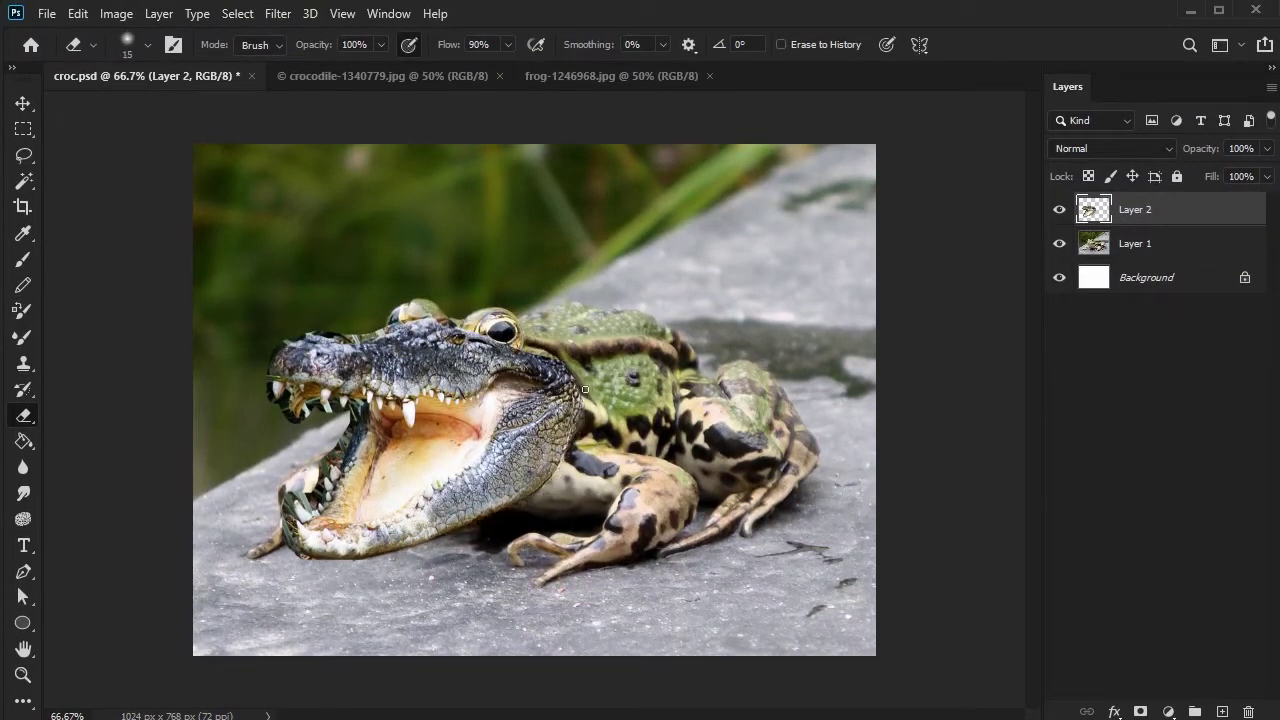
pyautogui.moveTo(354, 403)
pyautogui.mouseDown()
pyautogui.moveTo(315, 490)
pyautogui.moveTo(323, 481)
pyautogui.moveTo(290, 515)
pyautogui.mouseUp()
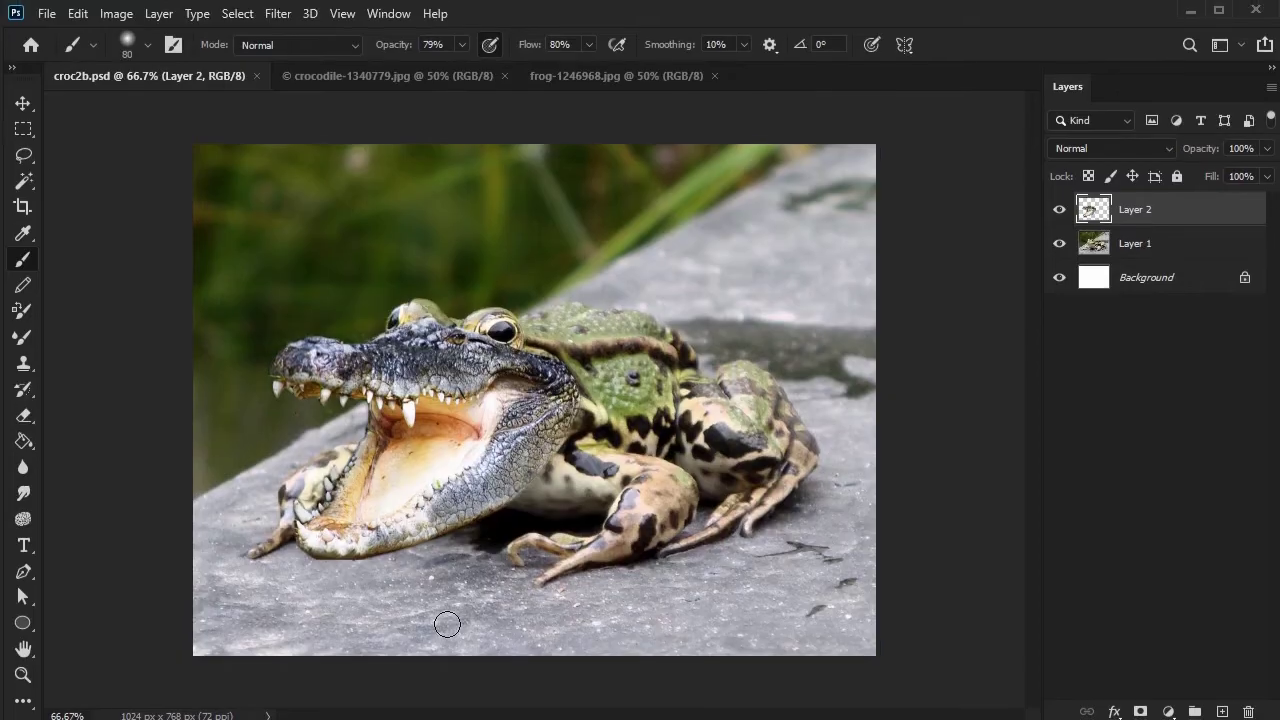
# Step: Sample crocodile skin with the Clone Stamp and paint it over the neck seam
pyautogui.click(23, 364)
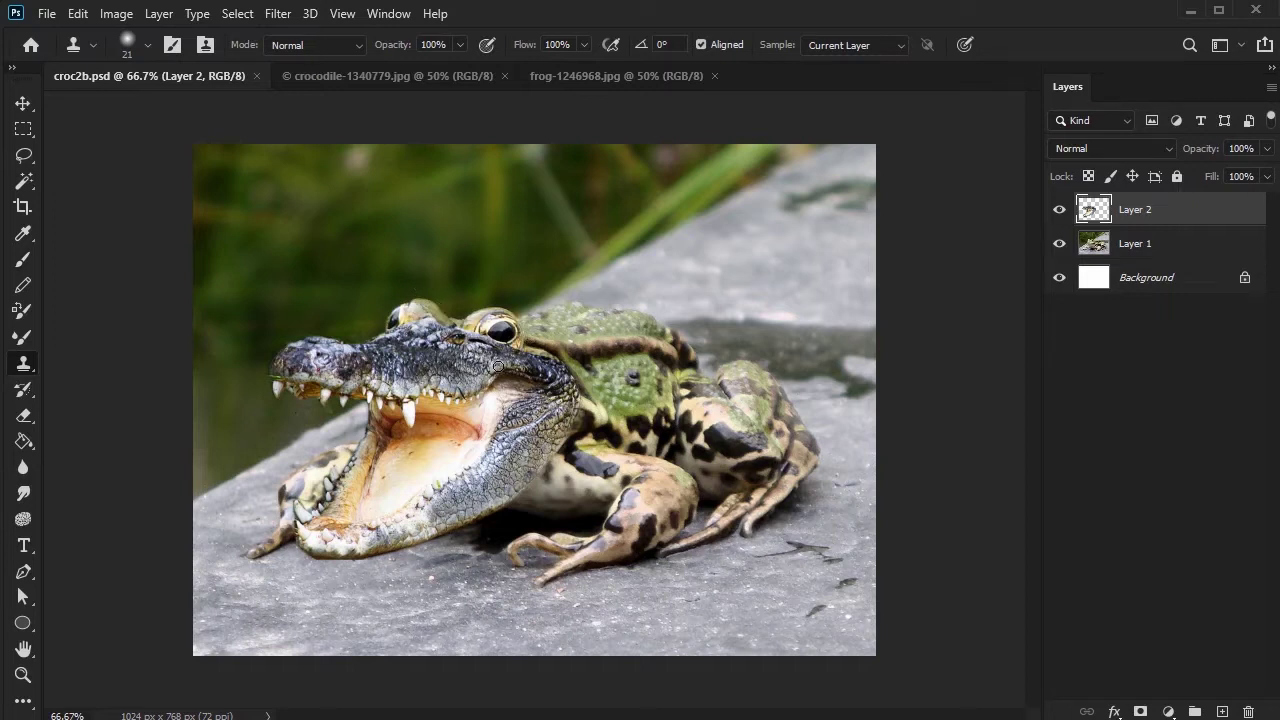
pyautogui.press('alt')
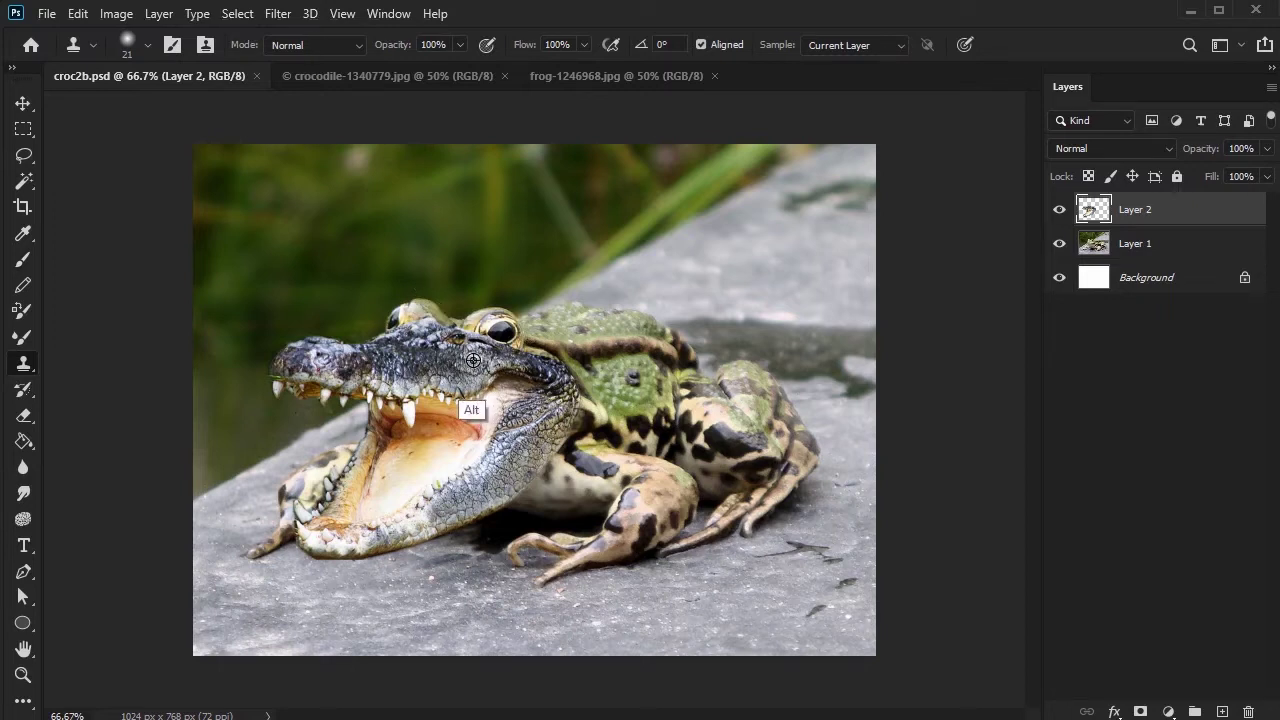
pyautogui.keyDown('alt'); pyautogui.click(473, 360); pyautogui.keyUp('alt')
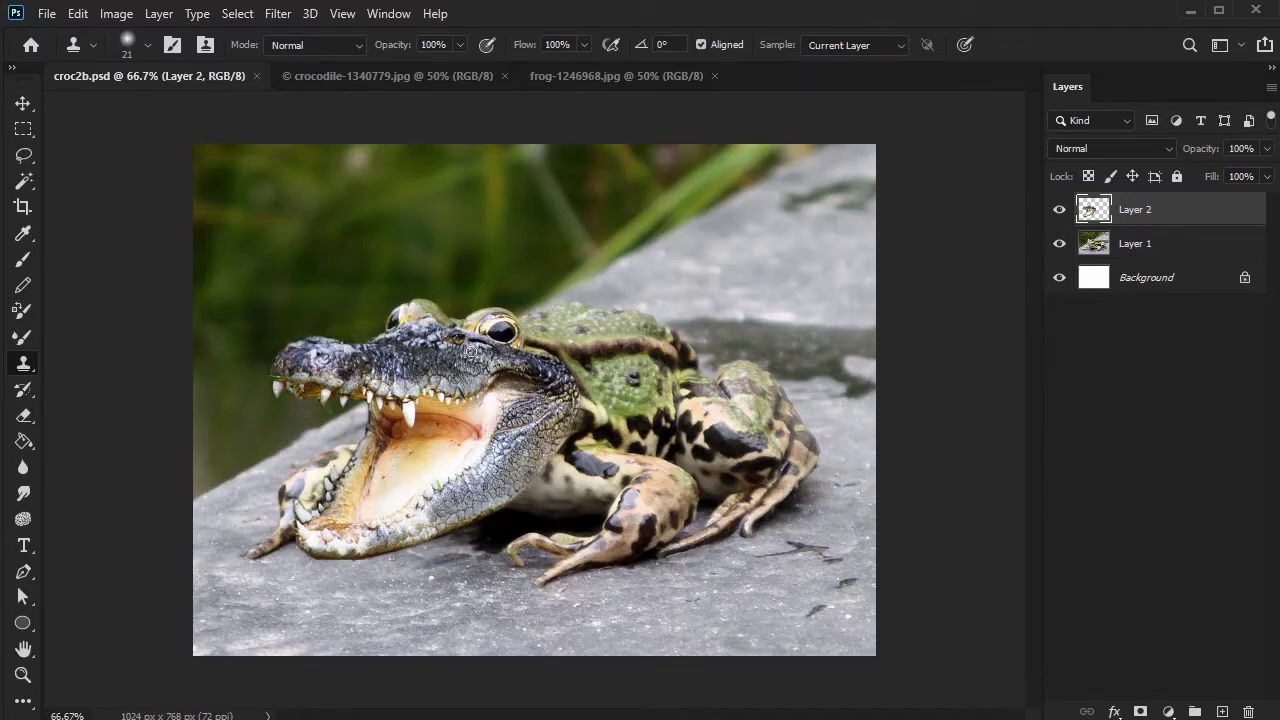
pyautogui.moveTo(447, 342)
pyautogui.mouseDown()
pyautogui.moveTo(462, 342)
pyautogui.moveTo(457, 330)
pyautogui.mouseUp()
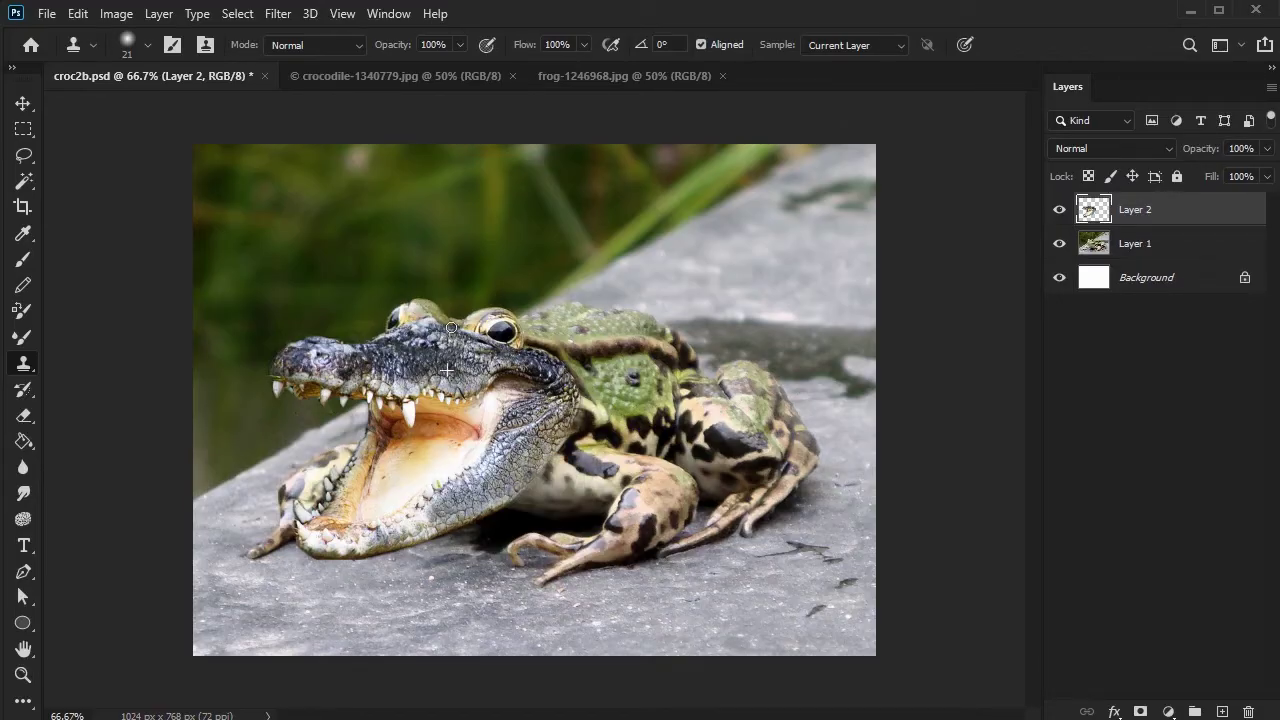
pyautogui.press('alt')
pyautogui.press('e')
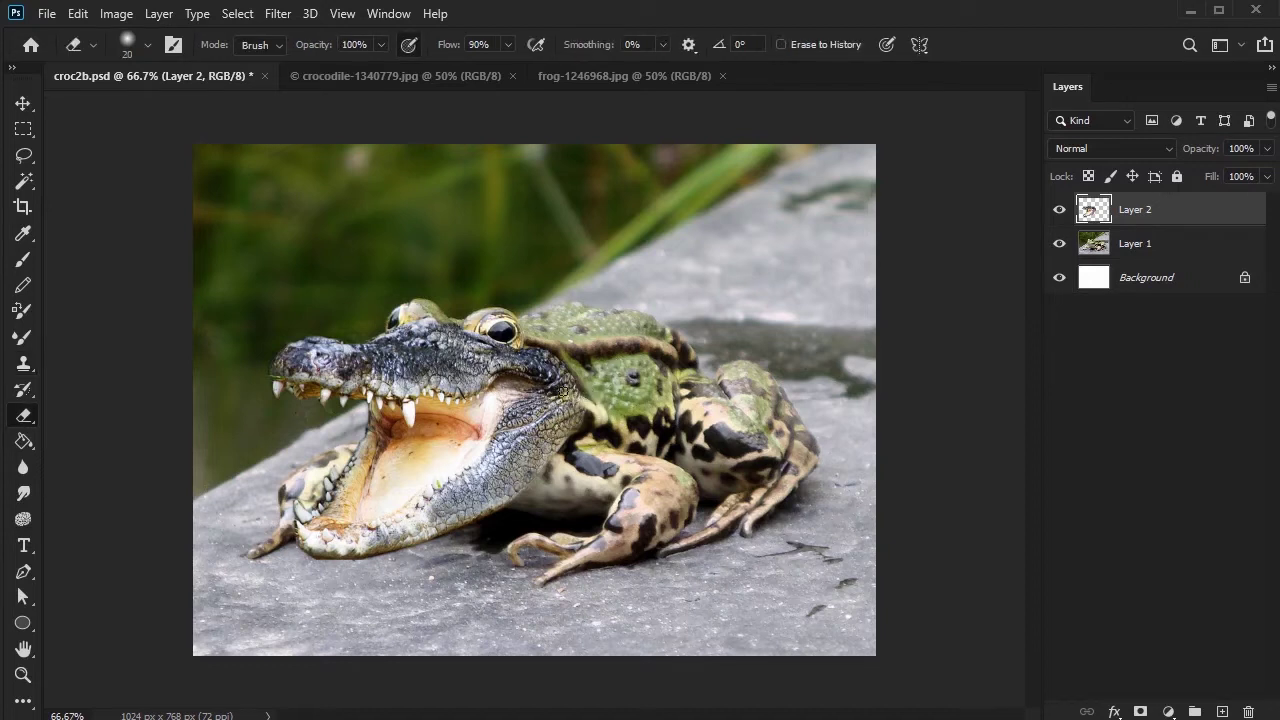
# Step: Erase the crocodile skin around and below the frog's eye so the golden eye shows
pyautogui.press(']')
pyautogui.moveTo(497, 325); pyautogui.dragTo(491, 342)
pyautogui.press('[')
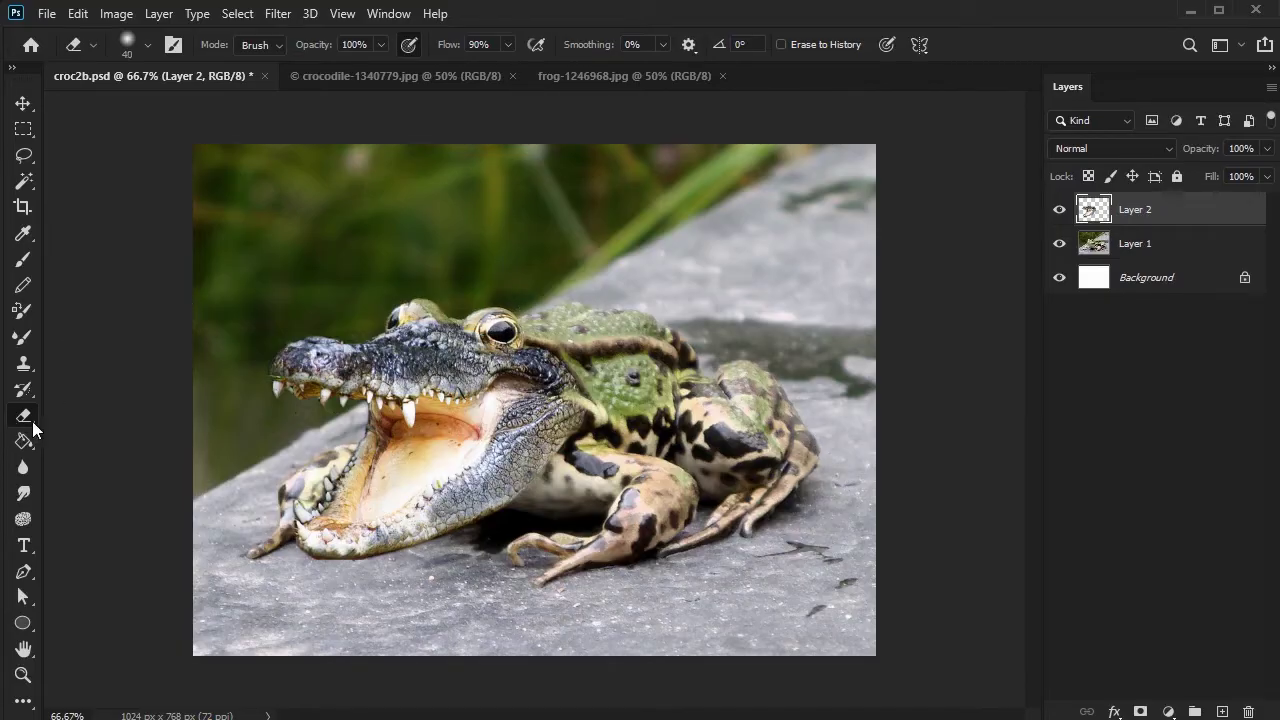
pyautogui.press('[')
pyautogui.moveTo(478, 335); pyautogui.dragTo(480, 336)
pyautogui.moveTo(474, 336); pyautogui.dragTo(502, 353)
pyautogui.moveTo(443, 316)
pyautogui.mouseDown()
pyautogui.moveTo(462, 326)
pyautogui.moveTo(408, 314)
pyautogui.mouseUp()
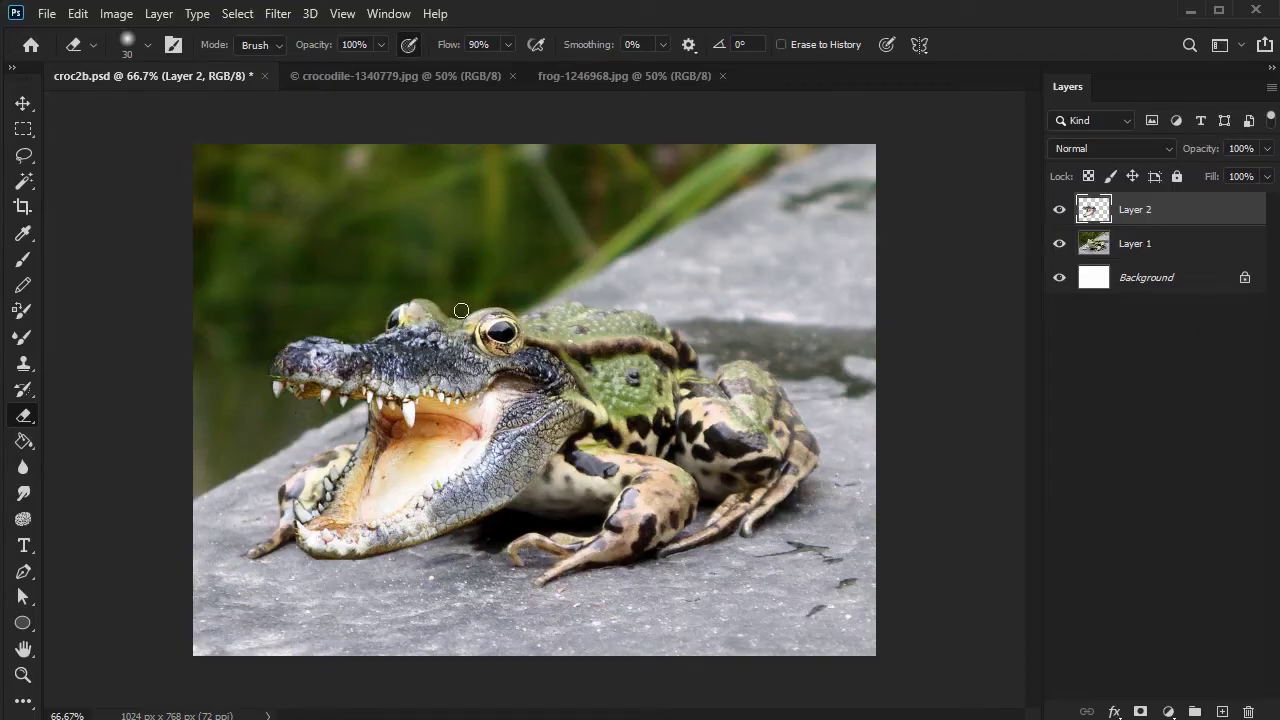
# Step: Clone a bit more skin texture, then load the crocodile head's outline as a selection
pyautogui.click(23, 363)
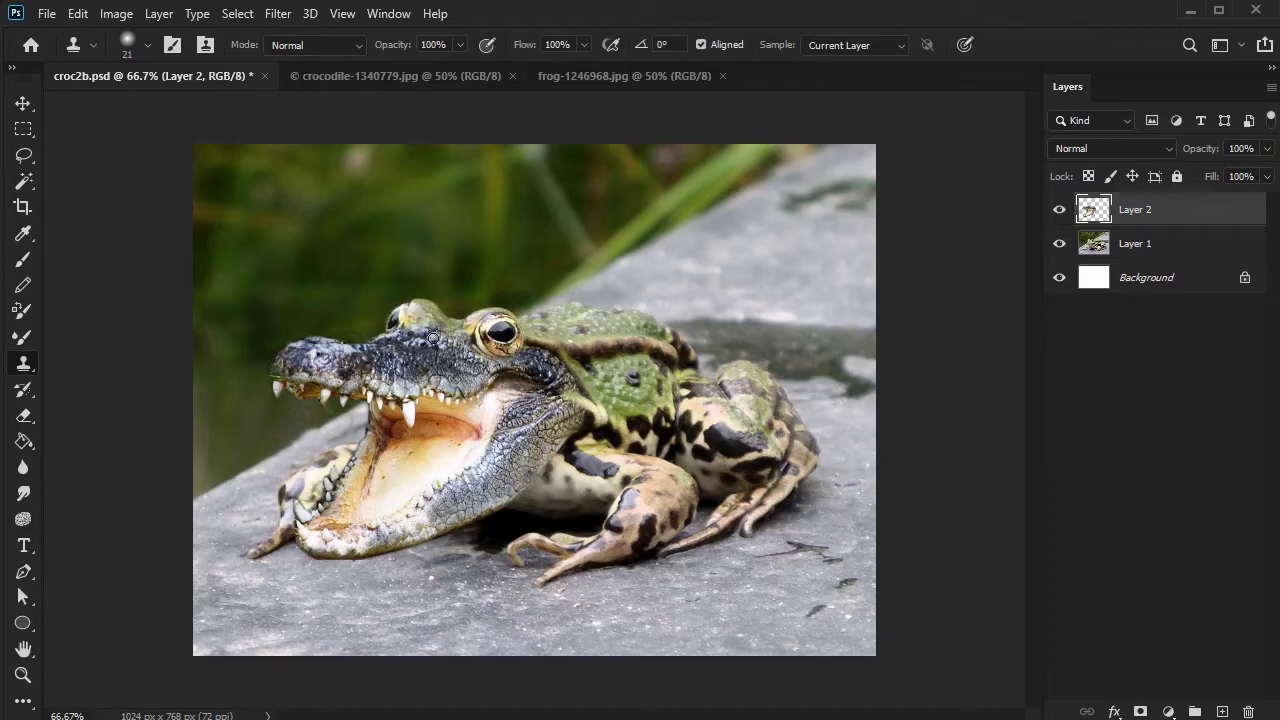
pyautogui.keyDown('alt'); pyautogui.click(458, 348); pyautogui.keyUp('alt')
pyautogui.keyDown('ctrl'); pyautogui.click(1093, 210); pyautogui.keyUp('ctrl')
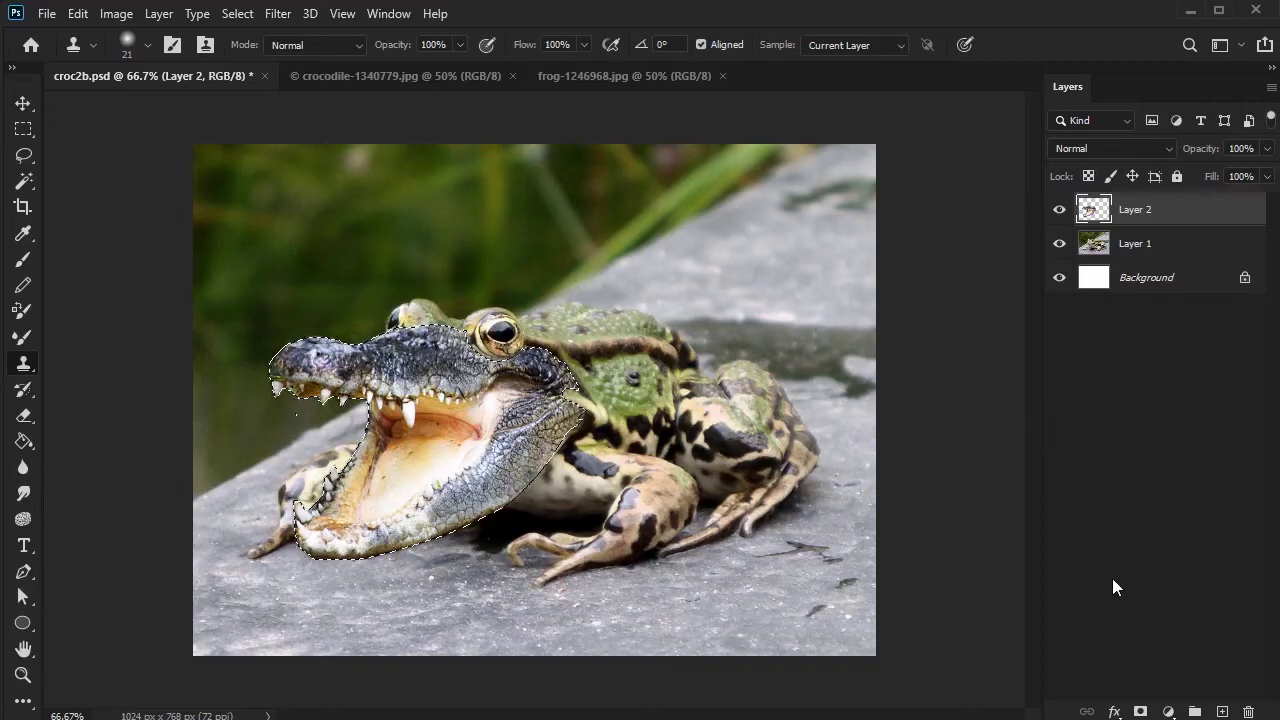
# Step: Add a Color Balance adjustment for the head with Cyan-Red -13 and Yellow-Blue -98
pyautogui.click(1167, 710)
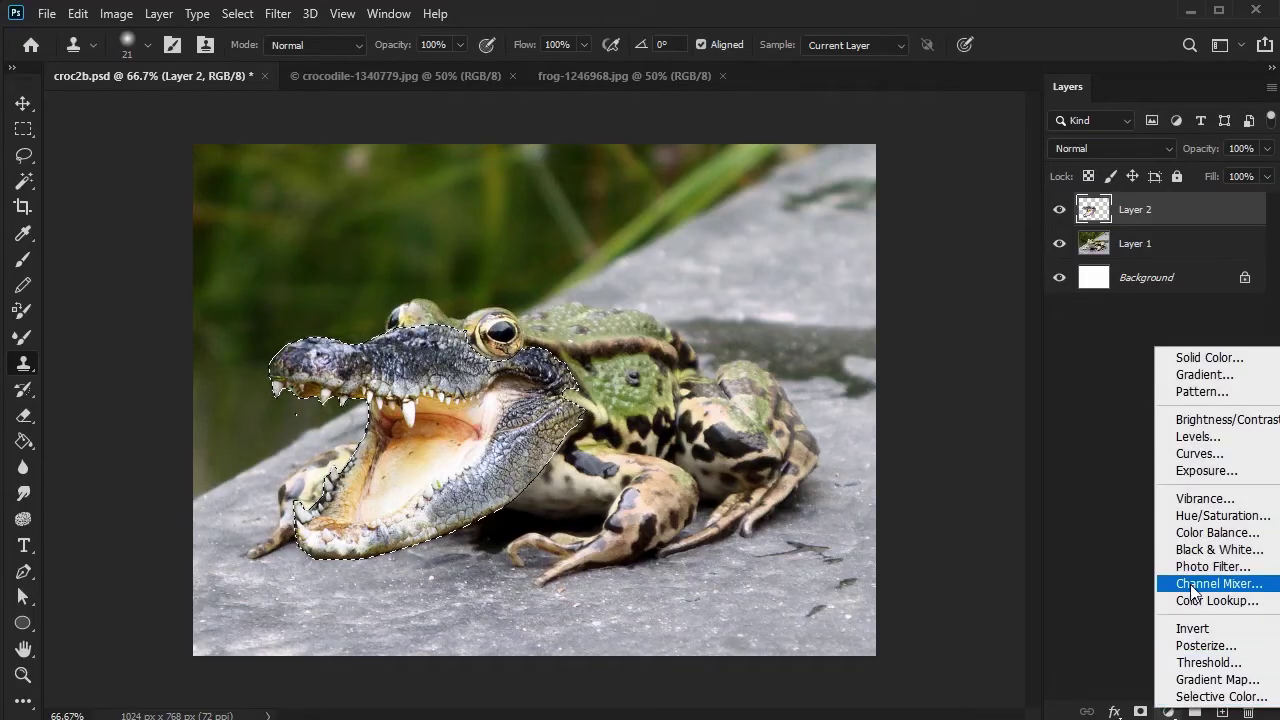
pyautogui.click(1222, 532)
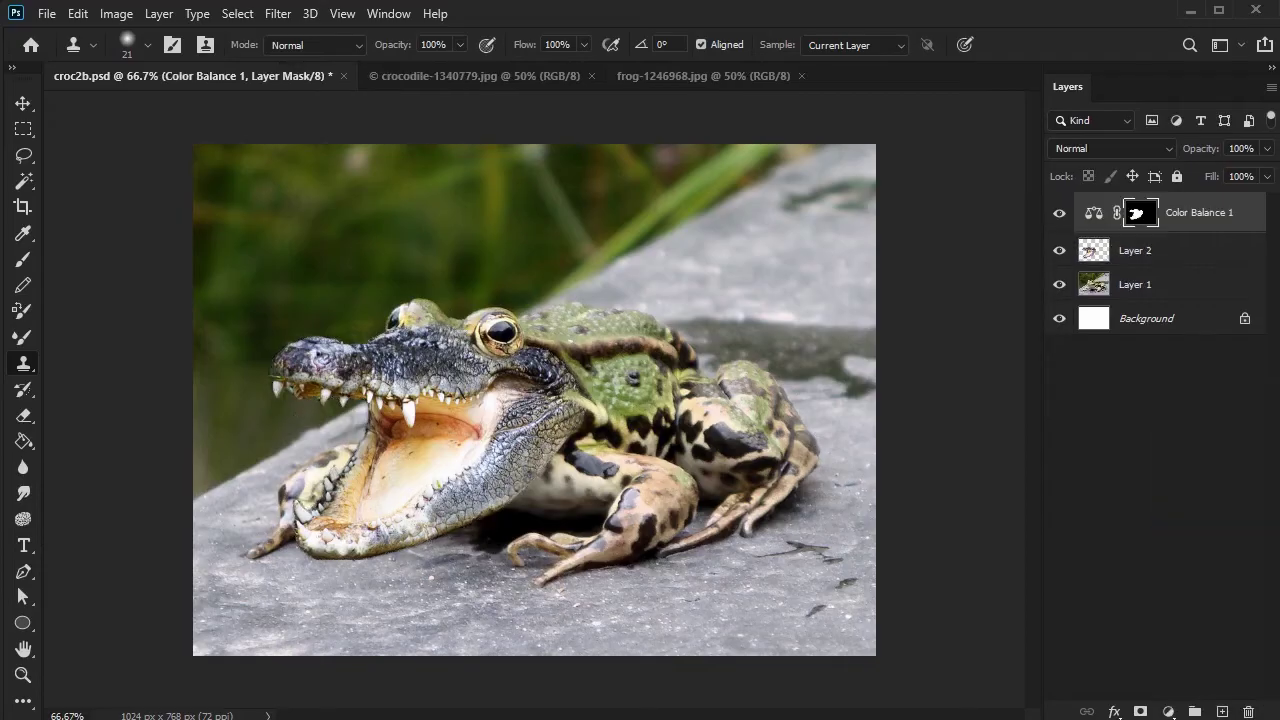
pyautogui.moveTo(1150, 86); pyautogui.dragTo(844, 176)
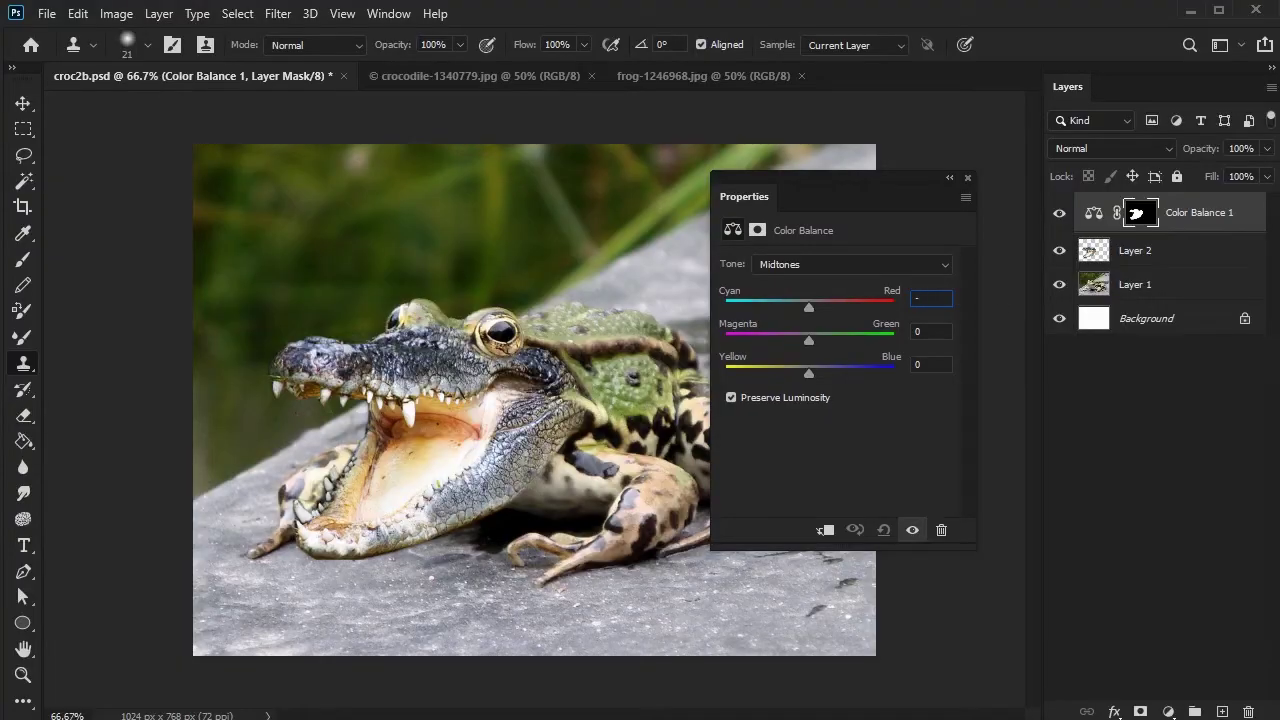
pyautogui.write('13')
pyautogui.write('-98')
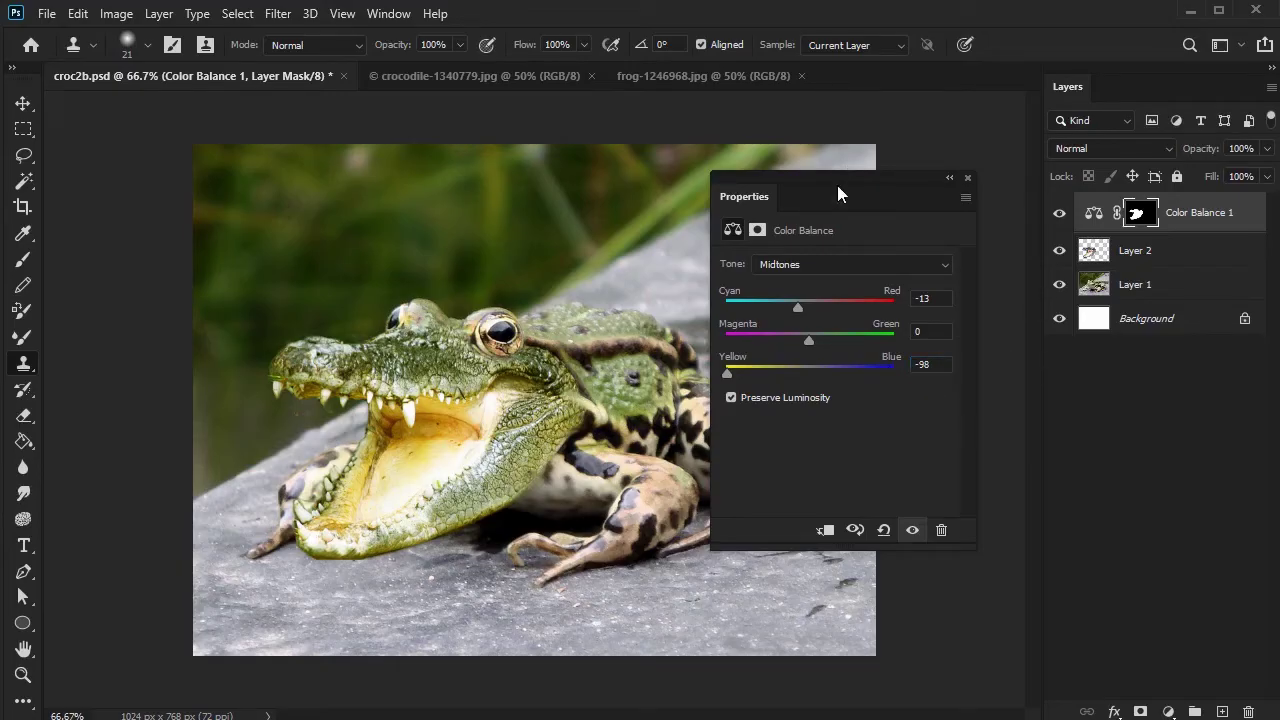
pyautogui.moveTo(837, 185); pyautogui.dragTo(868, 162)
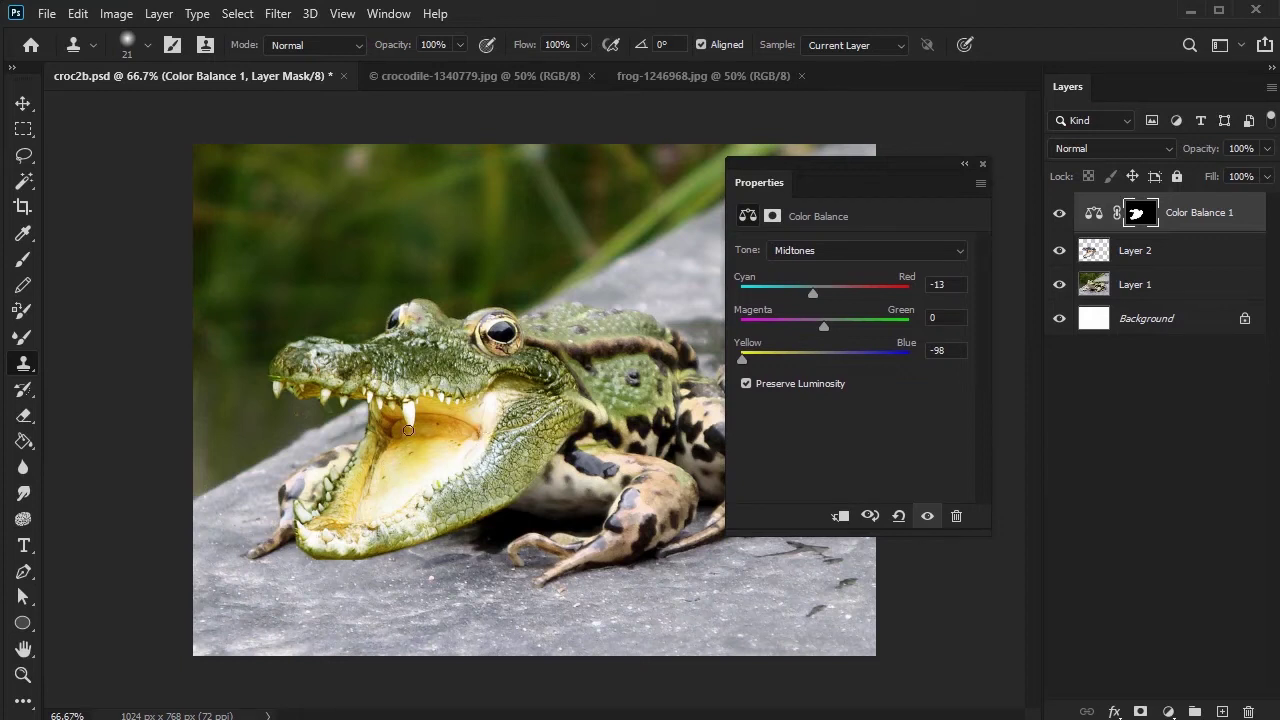
# Step: Erase the Color Balance mask over the mouth interior, softening the eraser to 83% opacity
pyautogui.press('e')
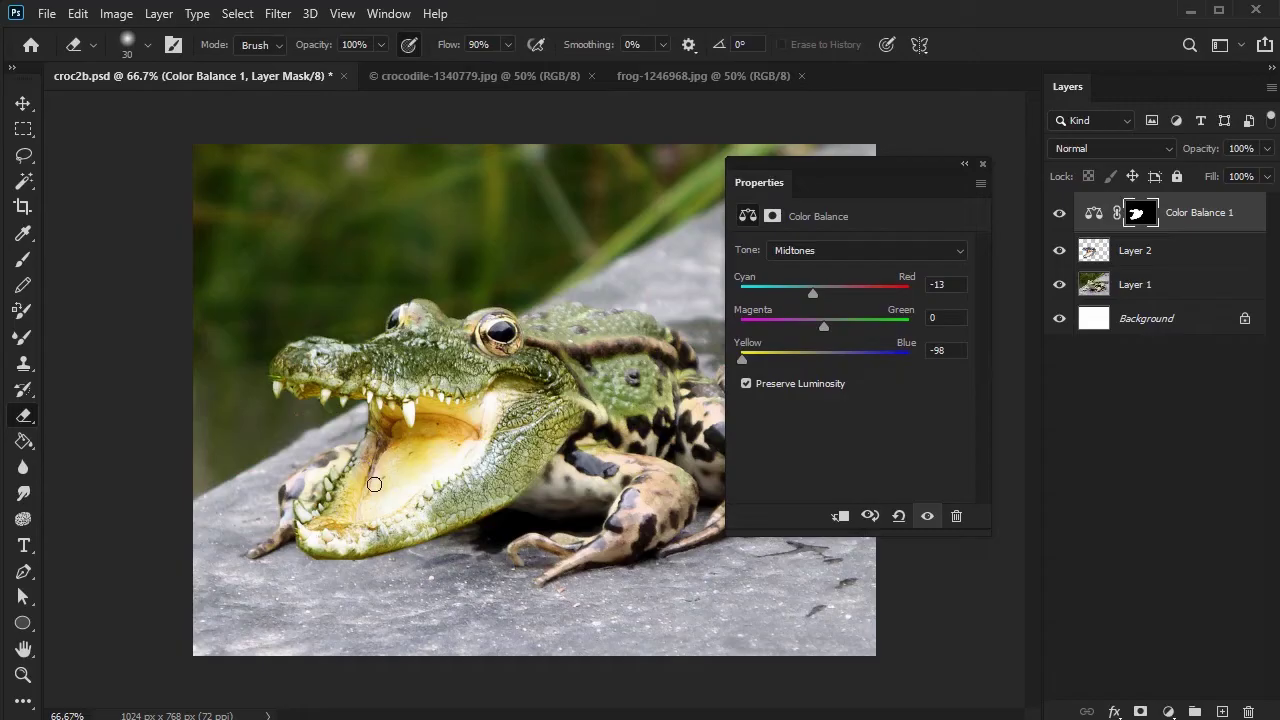
pyautogui.moveTo(370, 449)
pyautogui.mouseDown()
pyautogui.moveTo(307, 516)
pyautogui.moveTo(347, 511)
pyautogui.mouseUp()
pyautogui.moveTo(420, 472)
pyautogui.mouseDown()
pyautogui.moveTo(391, 443)
pyautogui.moveTo(392, 423)
pyautogui.moveTo(410, 447)
pyautogui.moveTo(424, 416)
pyautogui.moveTo(436, 429)
pyautogui.moveTo(485, 412)
pyautogui.moveTo(463, 423)
pyautogui.moveTo(472, 440)
pyautogui.moveTo(442, 465)
pyautogui.mouseUp()
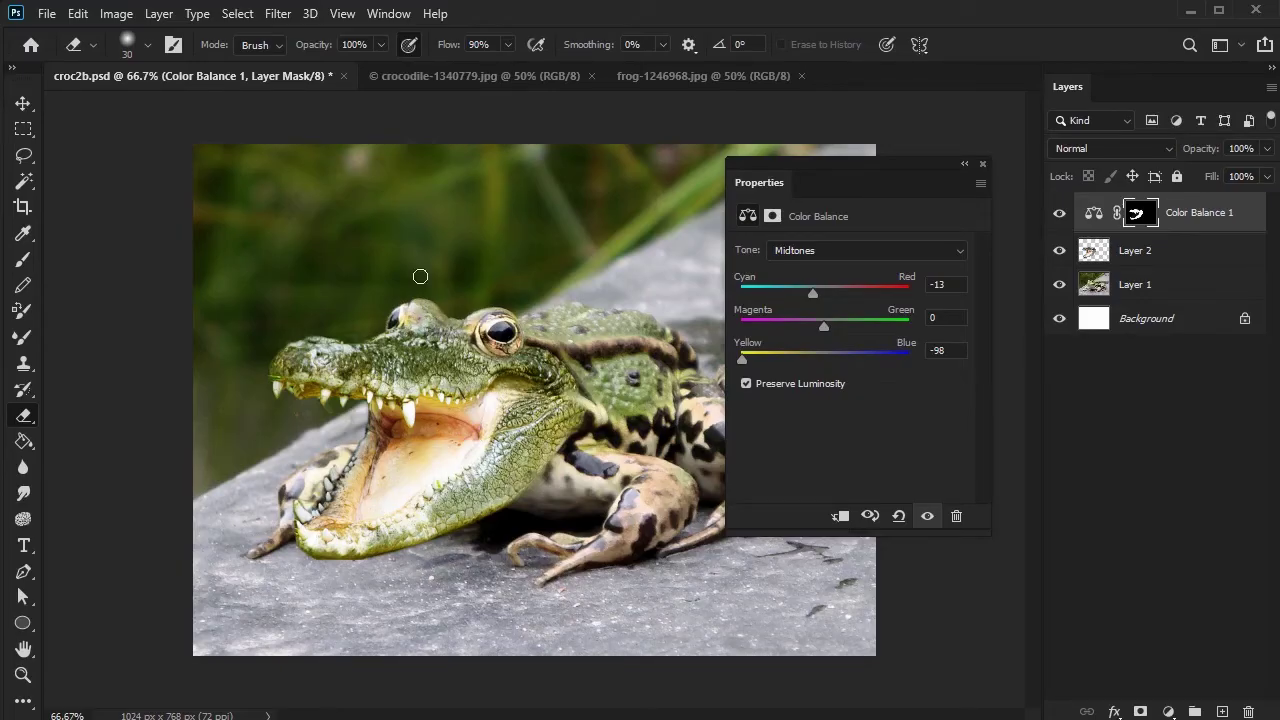
pyautogui.click(381, 44)
pyautogui.moveTo(386, 66); pyautogui.dragTo(364, 70)
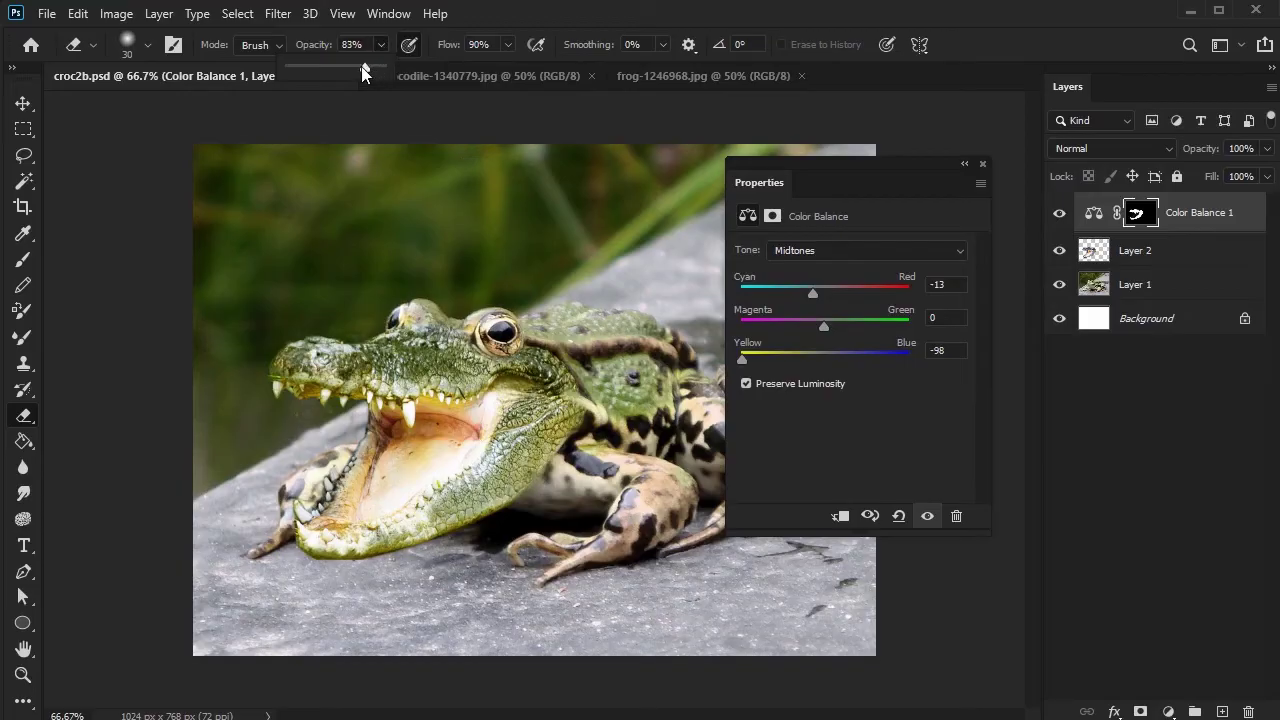
pyautogui.click(326, 346)
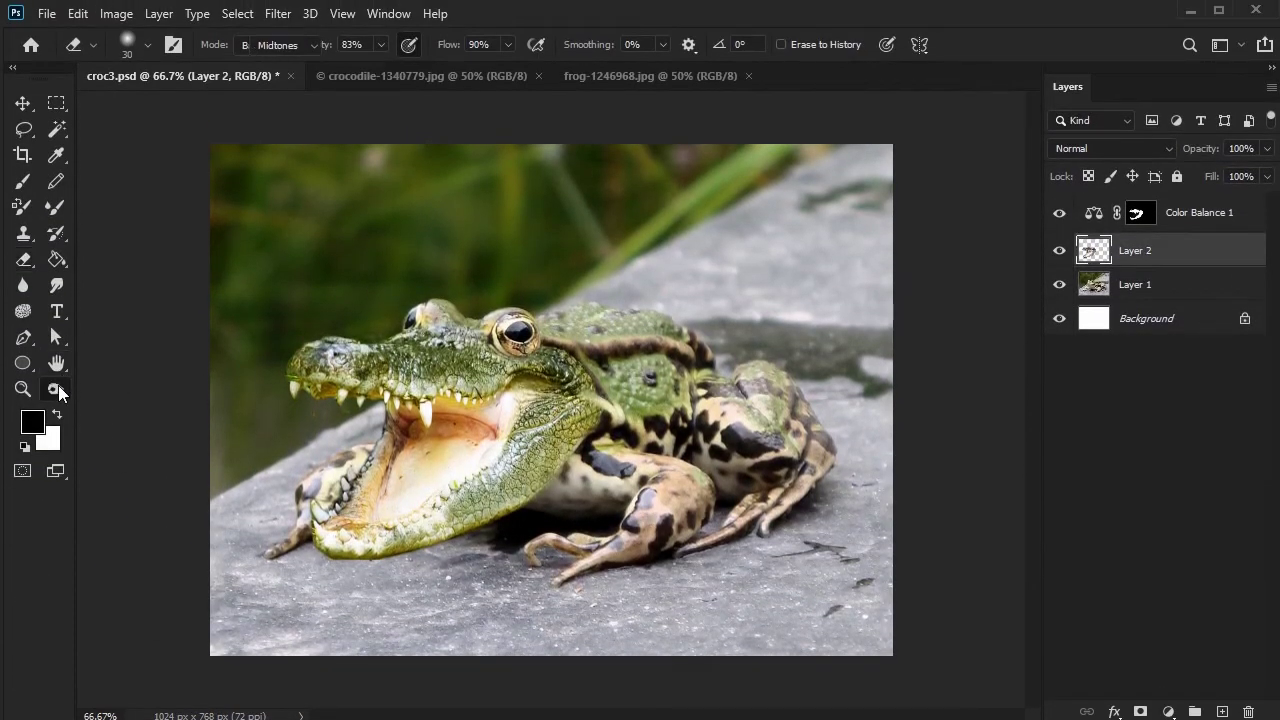
# Step: Lighten the crocodile skin just behind the frog's eye with the Dodge tool
pyautogui.click(58, 385)
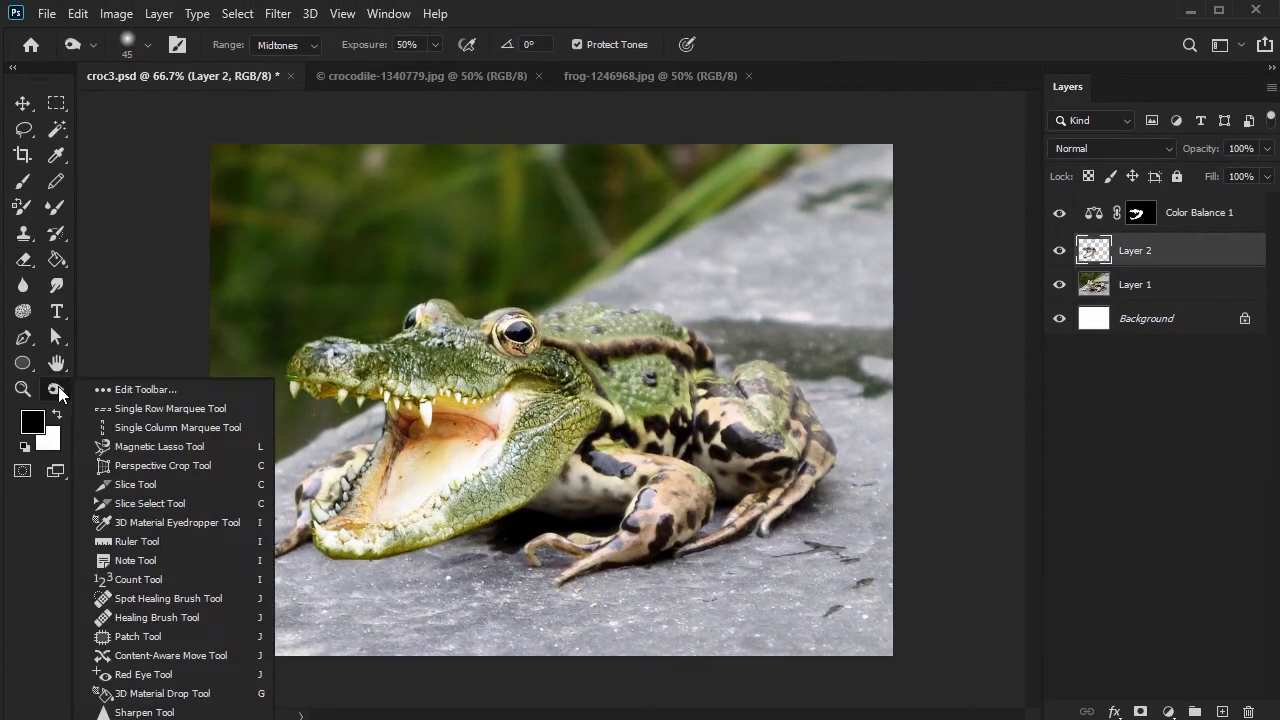
pyautogui.click(160, 700)
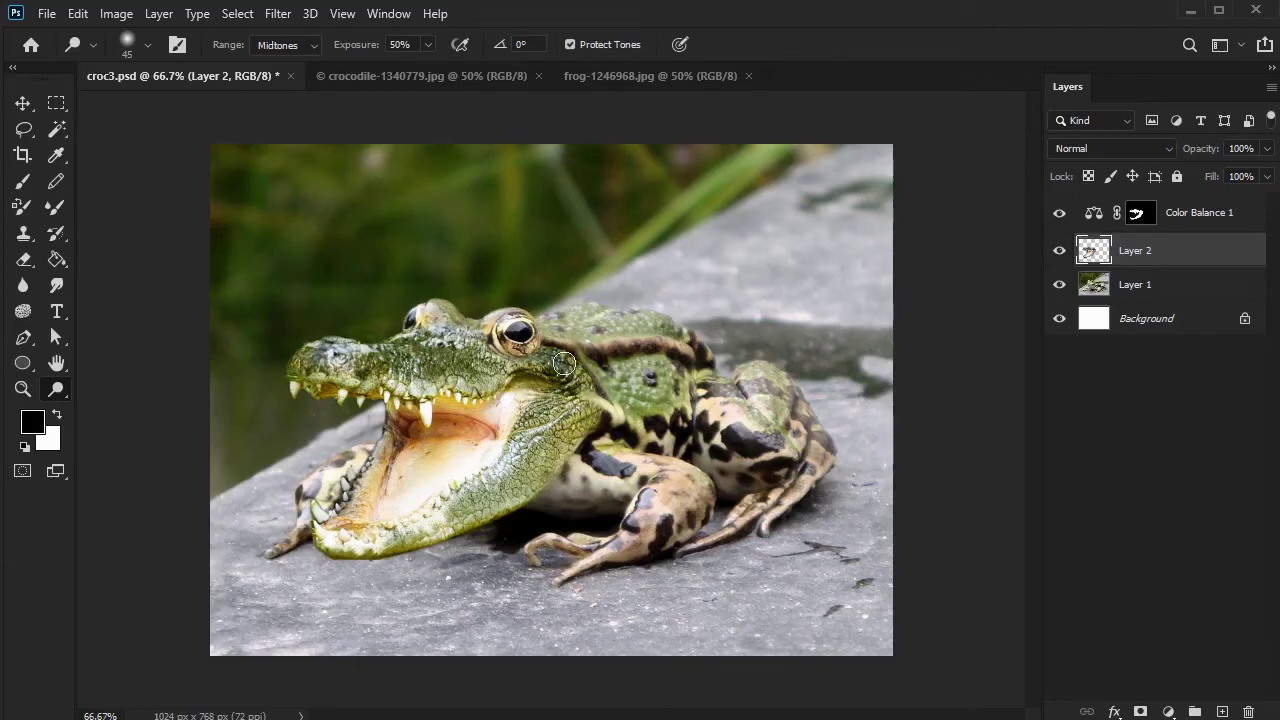
pyautogui.moveTo(580, 372)
pyautogui.mouseDown()
pyautogui.moveTo(578, 365)
pyautogui.moveTo(539, 353)
pyautogui.moveTo(579, 375)
pyautogui.mouseUp()
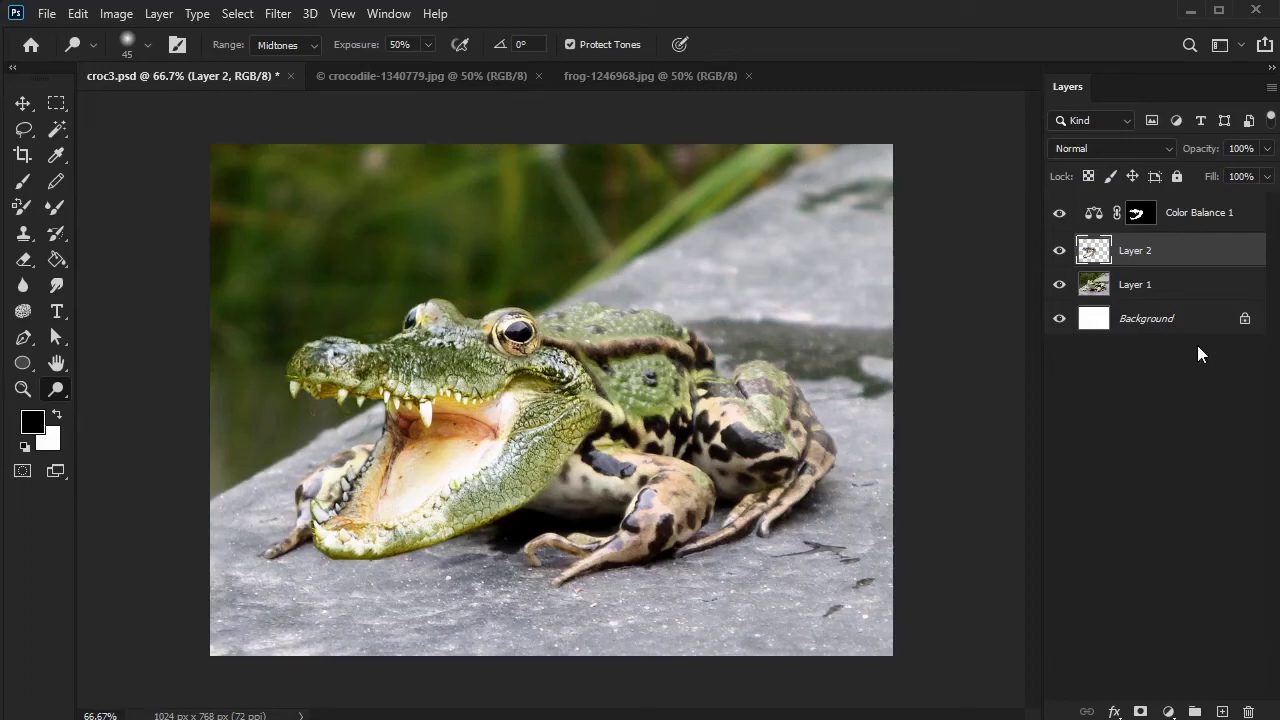
# Step: On Layer 1 (the frog photo), burn a darker shadow under the crocodile's lower jaw
pyautogui.click(1185, 286)
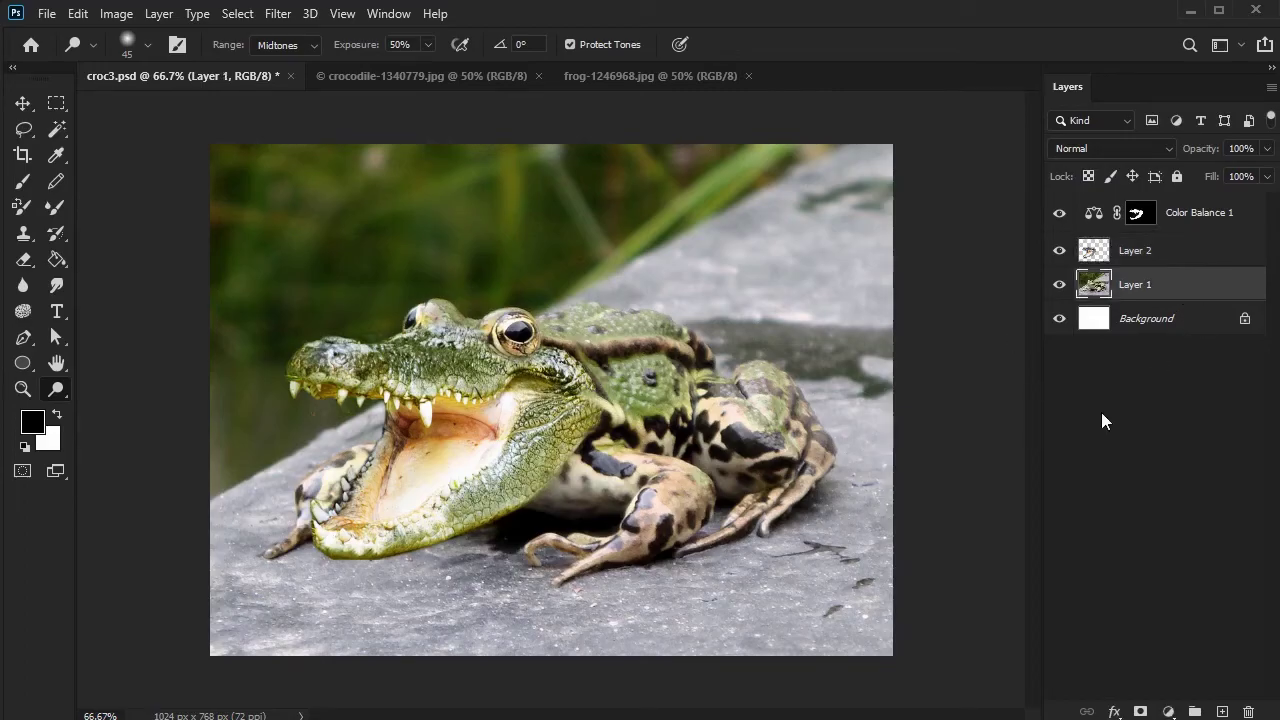
pyautogui.click(56, 390)
pyautogui.hotkey('shift', 'o')
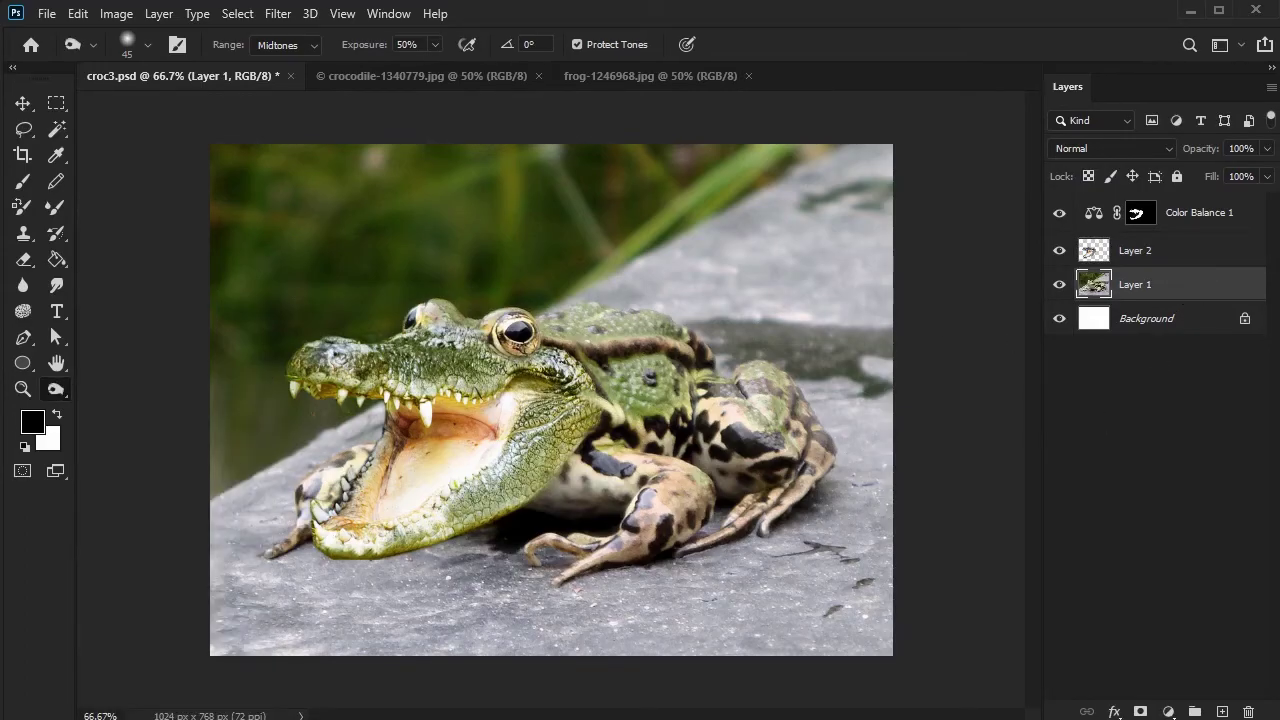
pyautogui.moveTo(506, 523)
pyautogui.mouseDown()
pyautogui.moveTo(375, 550)
pyautogui.moveTo(451, 542)
pyautogui.moveTo(357, 546)
pyautogui.moveTo(481, 538)
pyautogui.moveTo(431, 555)
pyautogui.moveTo(498, 541)
pyautogui.moveTo(451, 555)
pyautogui.moveTo(534, 520)
pyautogui.moveTo(553, 553)
pyautogui.moveTo(508, 537)
pyautogui.moveTo(388, 543)
pyautogui.moveTo(528, 507)
pyautogui.mouseUp()
# Step: Resize the Burn brush and darken the frog's throat beside the jaw
pyautogui.press(']')
pyautogui.press(']')
pyautogui.press(']')
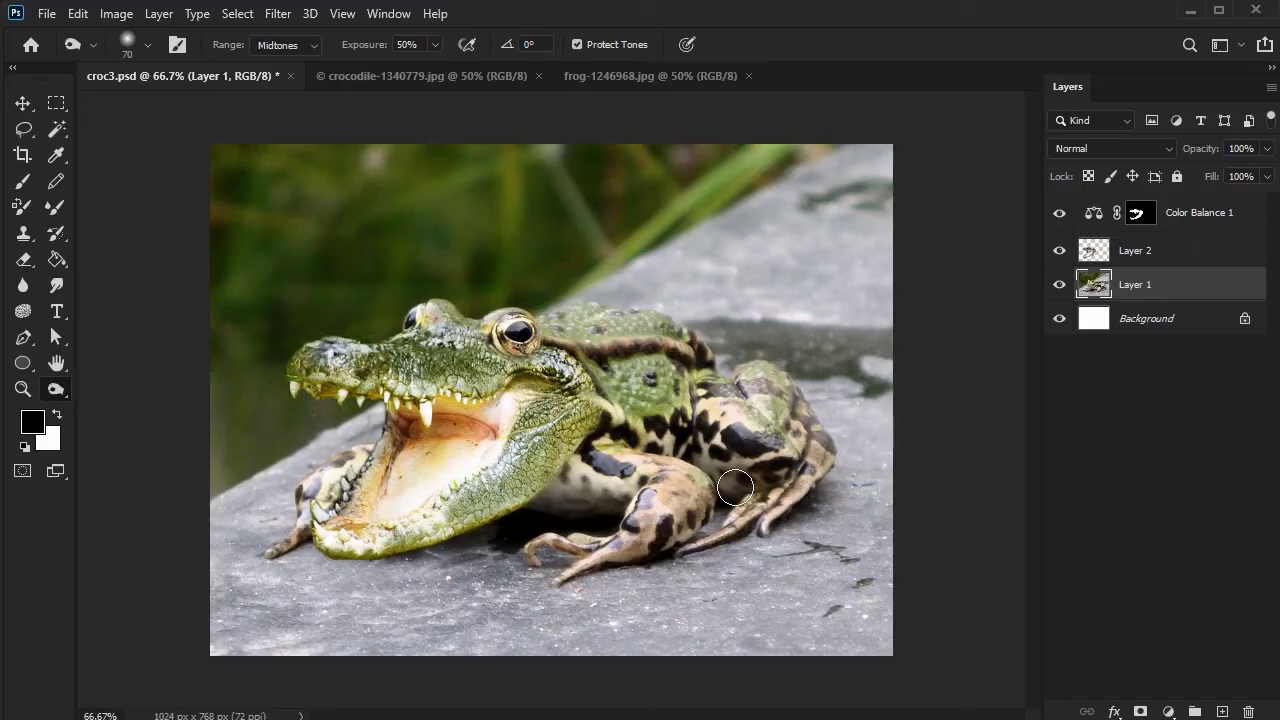
pyautogui.press('[')
pyautogui.press('[')
pyautogui.press('[')
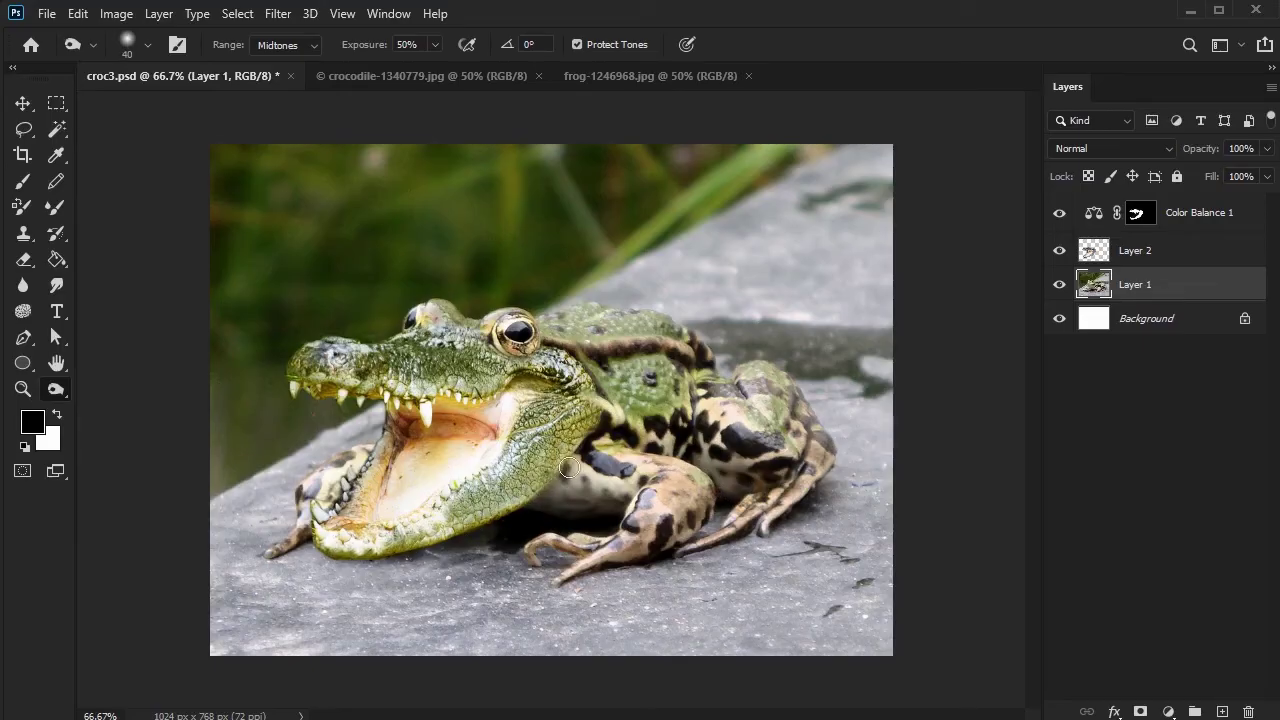
pyautogui.moveTo(568, 468)
pyautogui.mouseDown()
pyautogui.moveTo(602, 416)
pyautogui.moveTo(585, 470)
pyautogui.moveTo(628, 424)
pyautogui.mouseUp()
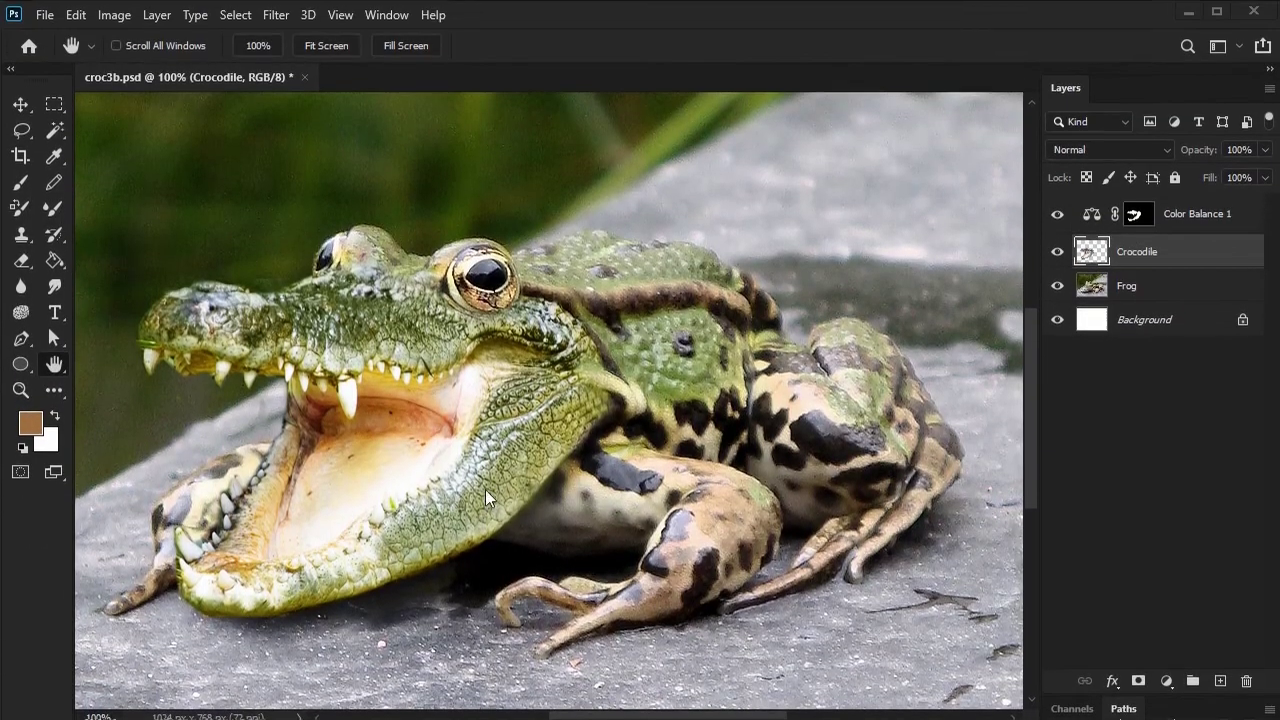
pyautogui.moveTo(484, 458)
pyautogui.mouseDown()
pyautogui.moveTo(550, 449)
pyautogui.moveTo(485, 443)
pyautogui.mouseUp()
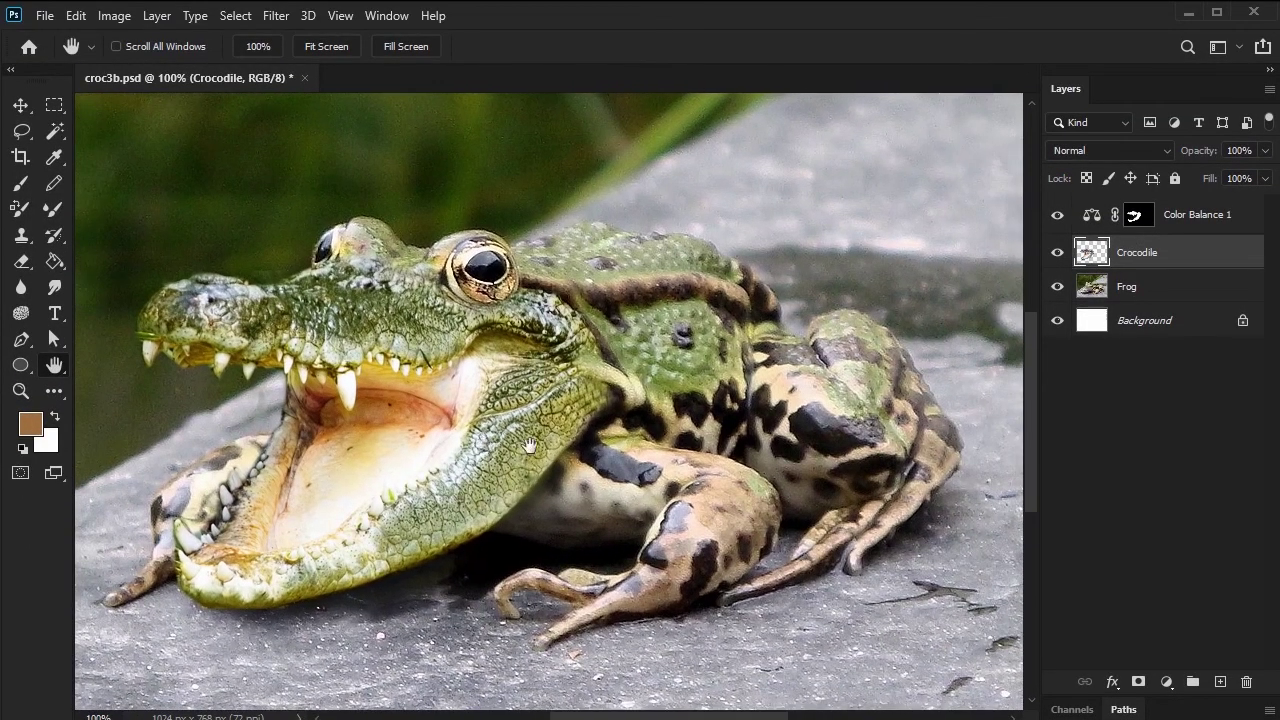
pyautogui.hotkey('ctrl', '-')
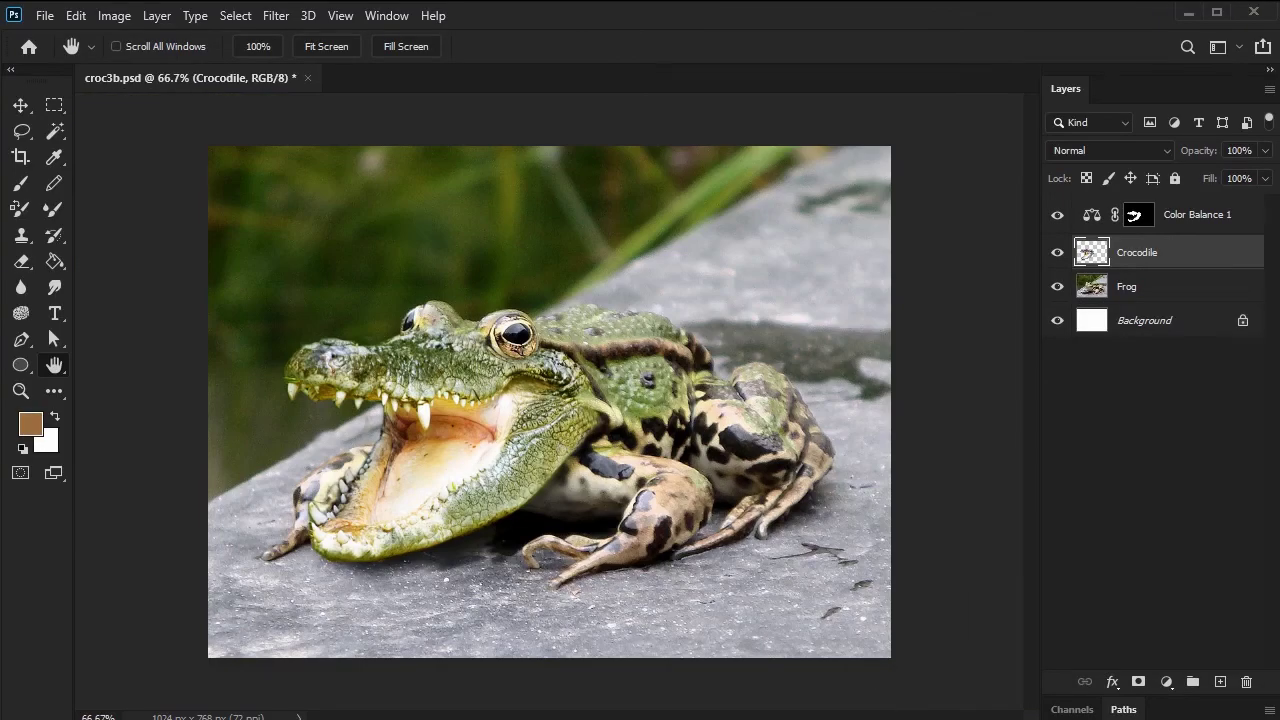